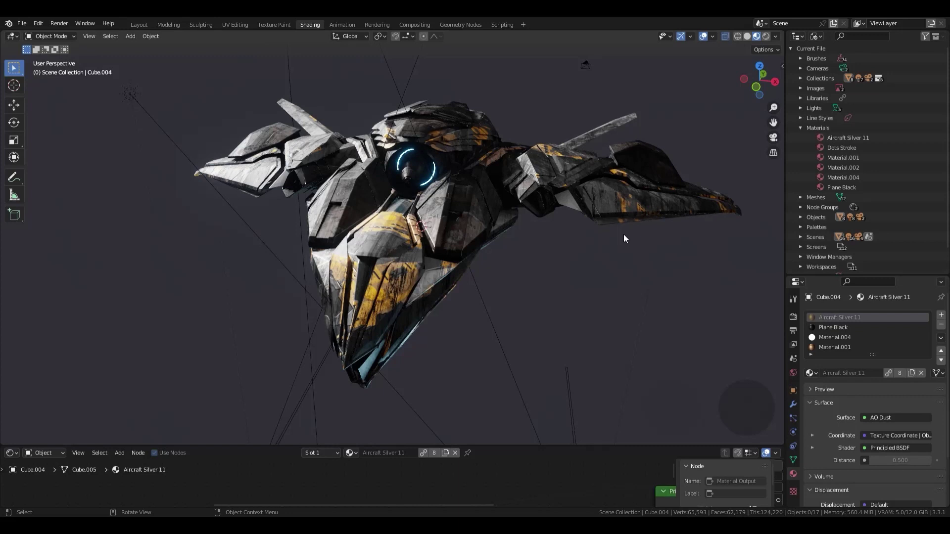
- Select the hull body Cube.004 and enter Edit Mode
mouse_move(624, 239)
middle_mouse_down()
mouse_move(588, 245)
mouse_move(622, 240)
middle_mouse_up()
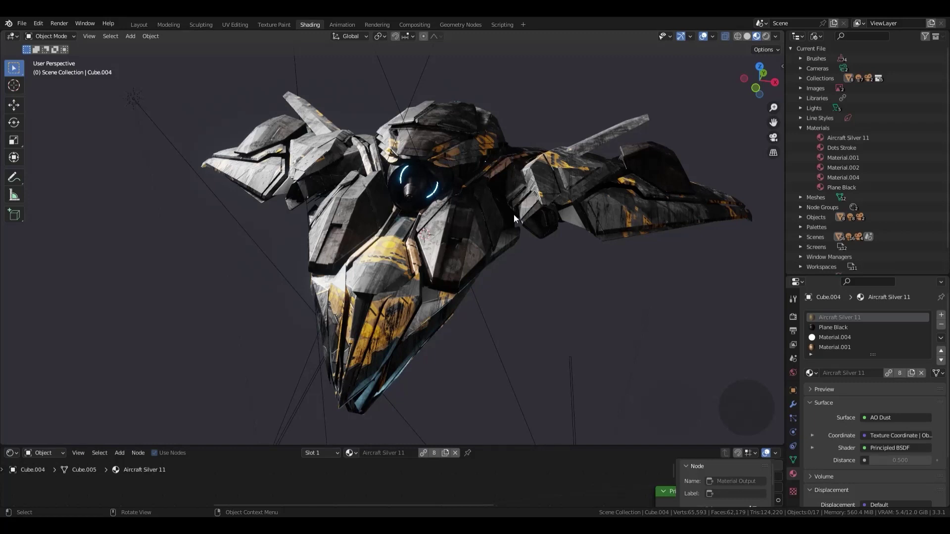
mouse_move(514, 215)
middle_mouse_down()
mouse_move(466, 212)
mouse_move(548, 209)
middle_mouse_up()
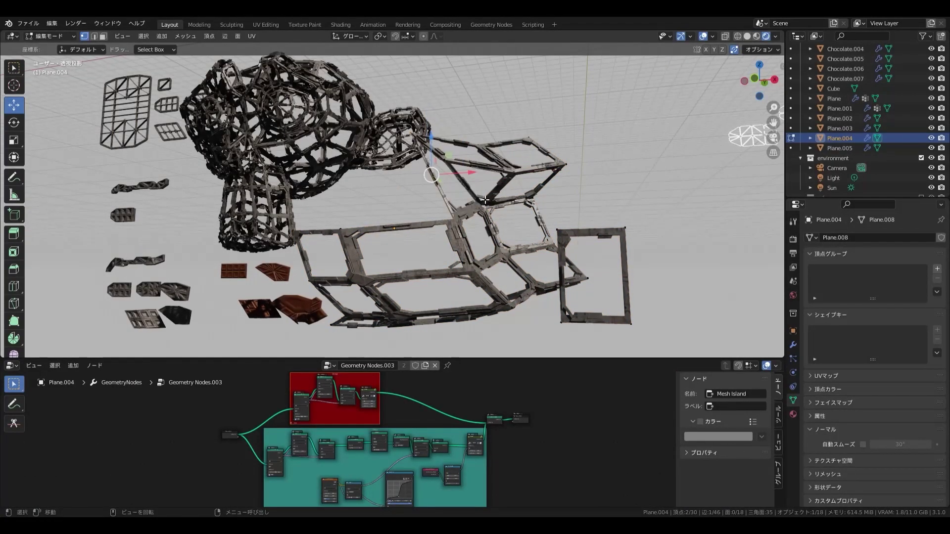
middle_click_drag(463, 209, 447, 199)
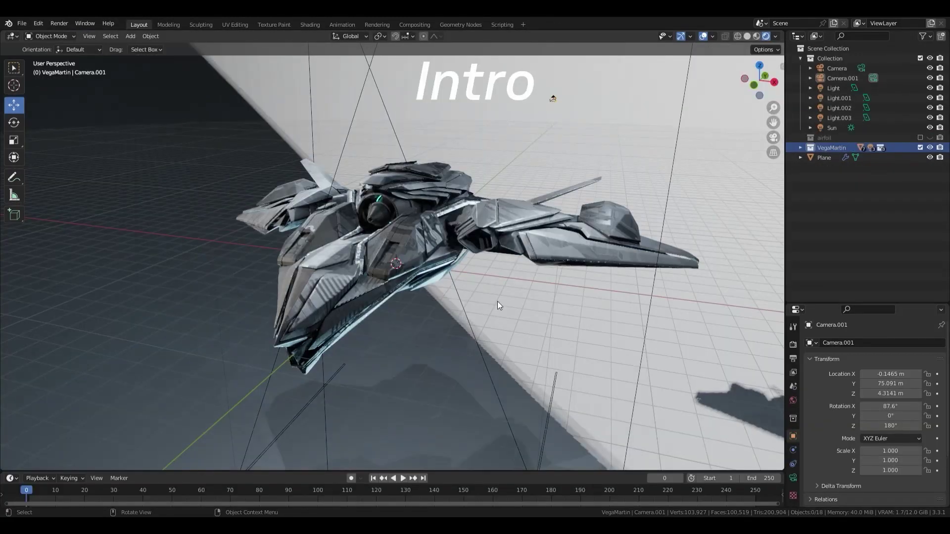
mouse_move(497, 301)
middle_mouse_down()
mouse_move(450, 289)
mouse_move(388, 292)
mouse_move(310, 271)
mouse_move(412, 236)
mouse_move(420, 302)
mouse_move(474, 277)
mouse_move(434, 206)
mouse_move(417, 242)
mouse_move(495, 201)
middle_mouse_up()
left_click(417, 242)
scroll(420, 261, "up", 3)
key("Tab")
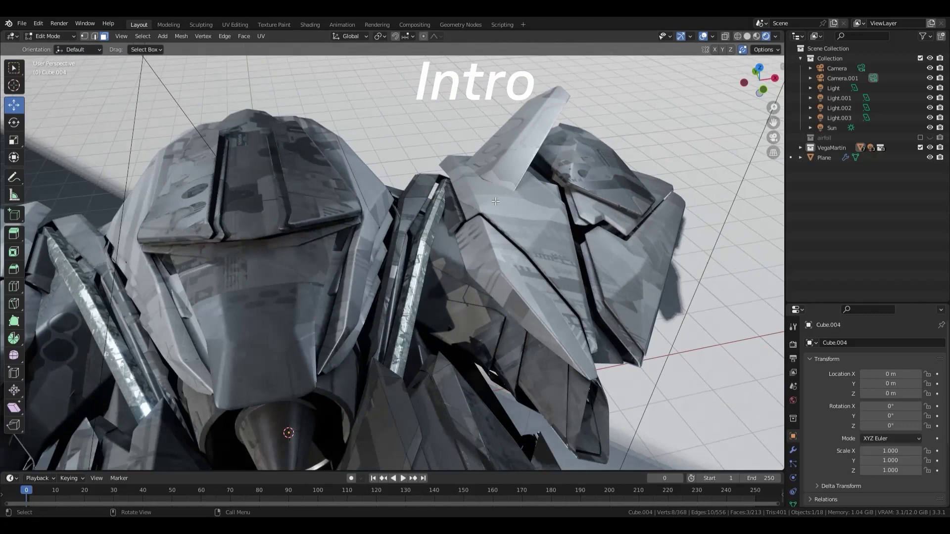
- Extrude a hull edge chain, loop-cut the strip and shrink/fatten it
mouse_move(423, 221)
middle_mouse_down()
mouse_move(418, 228)
mouse_move(443, 201)
middle_mouse_up()
left_click(418, 227, "alt")
key("e")
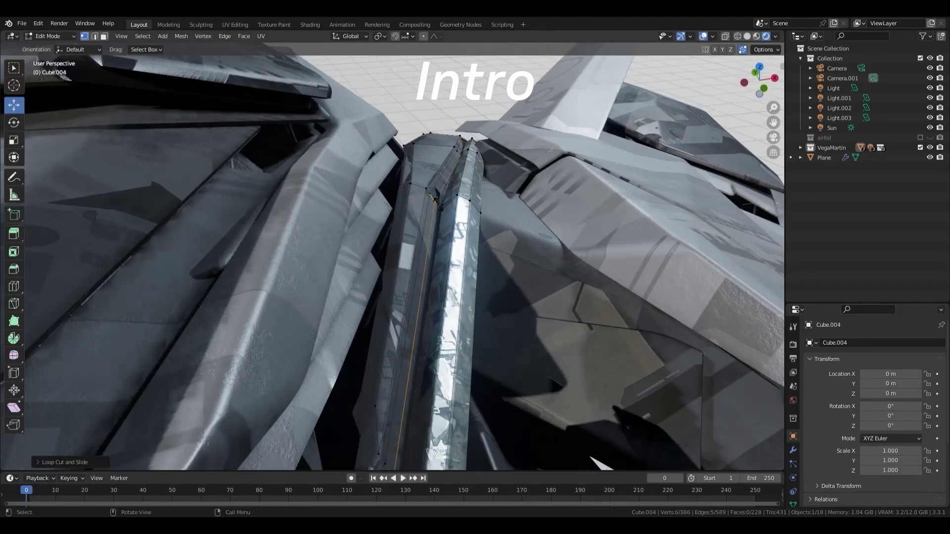
key("ctrl+r")
left_click(440, 201)
key("alt+s")
left_click(535, 215)
mouse_move(535, 215)
middle_mouse_down()
mouse_move(509, 264)
mouse_move(403, 266)
mouse_move(365, 233)
mouse_move(370, 263)
mouse_move(442, 299)
mouse_move(406, 307)
mouse_move(404, 329)
mouse_move(415, 299)
mouse_move(401, 293)
middle_mouse_up()
key("Tab")
- Add another loop cut across a selected hull face
scroll(442, 298, "up", 3)
key("Tab")
key("ctrl+r")
key("3")
left_click(408, 302)
key("ctrl+r")
key("ctrl+r")
left_click(402, 332)
- Move an edge along Z, duplicate it lower and rip it free
key("2")
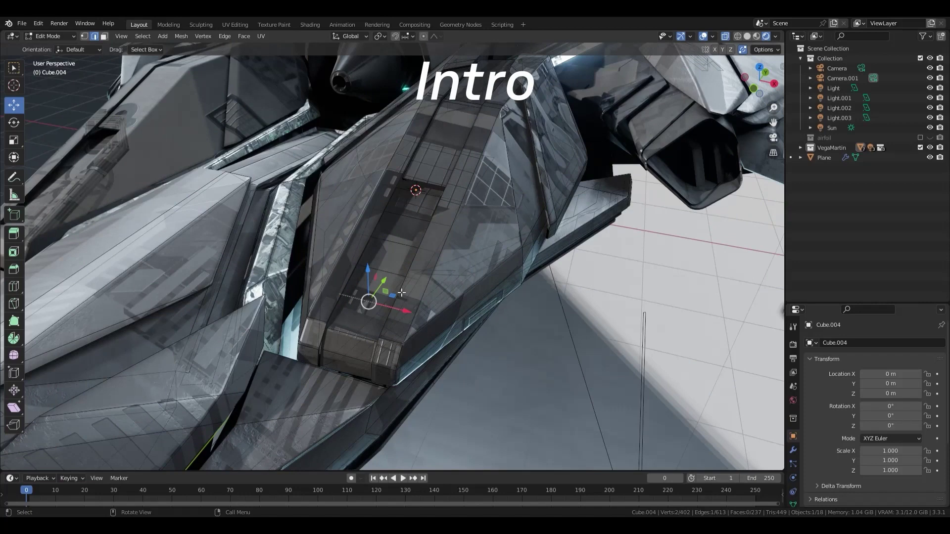
middle_click_drag(487, 279, 440, 269)
key("g")
key("z")
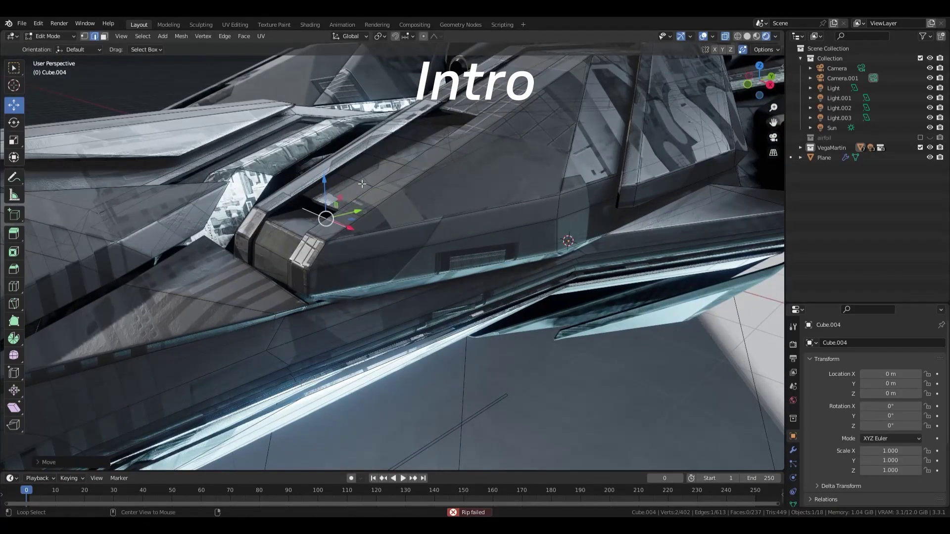
key("shift+d")
left_click(352, 222)
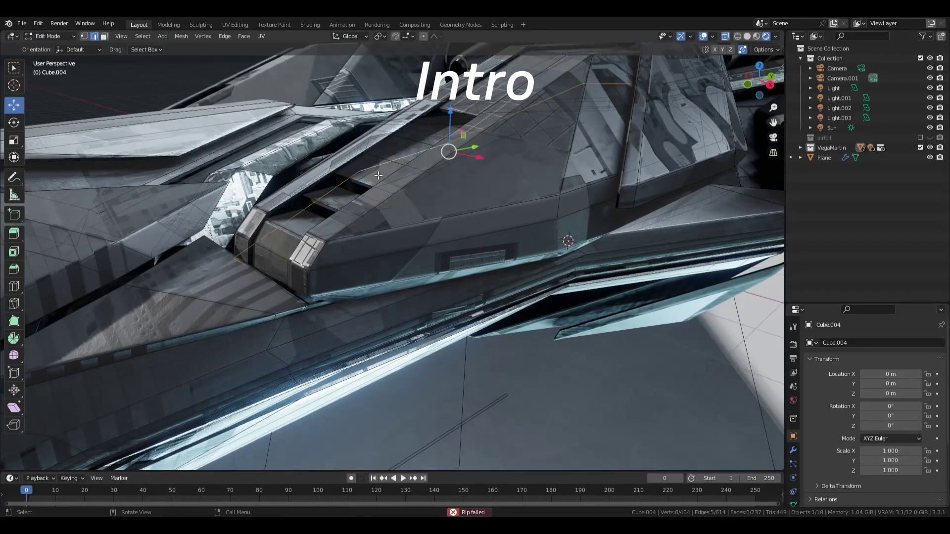
key("v")
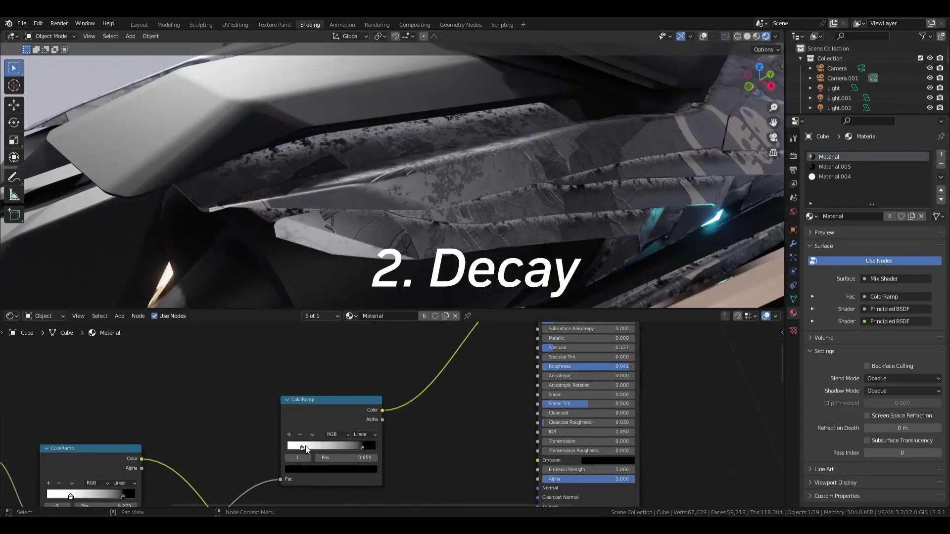
- Slide the ColorRamp stop lighter and collapse the selected shader nodes into a group
left_click_drag(305, 448, 387, 450)
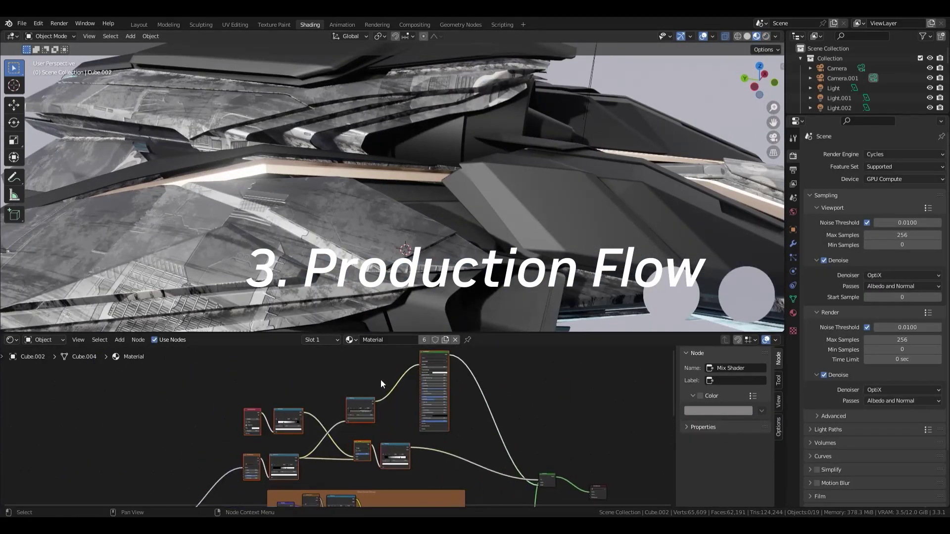
right_click(381, 379)
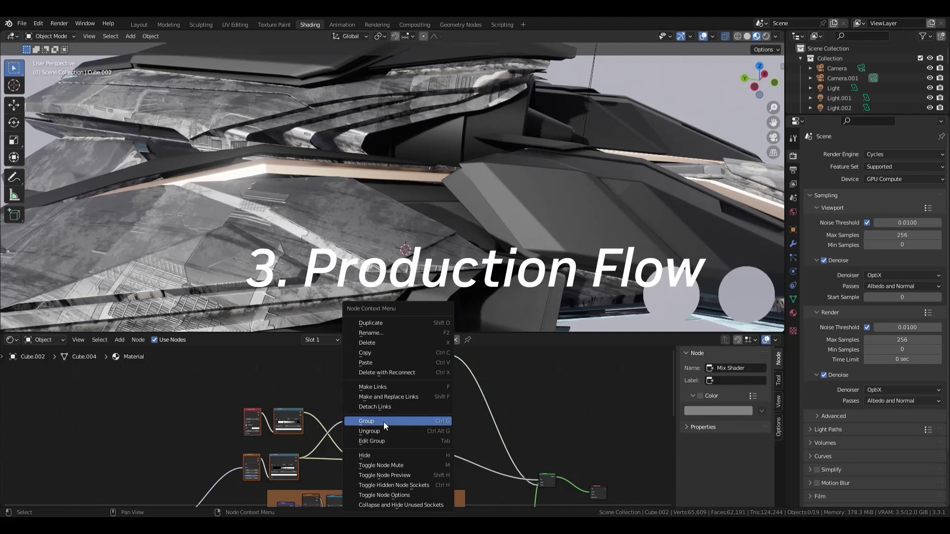
left_click(384, 422)
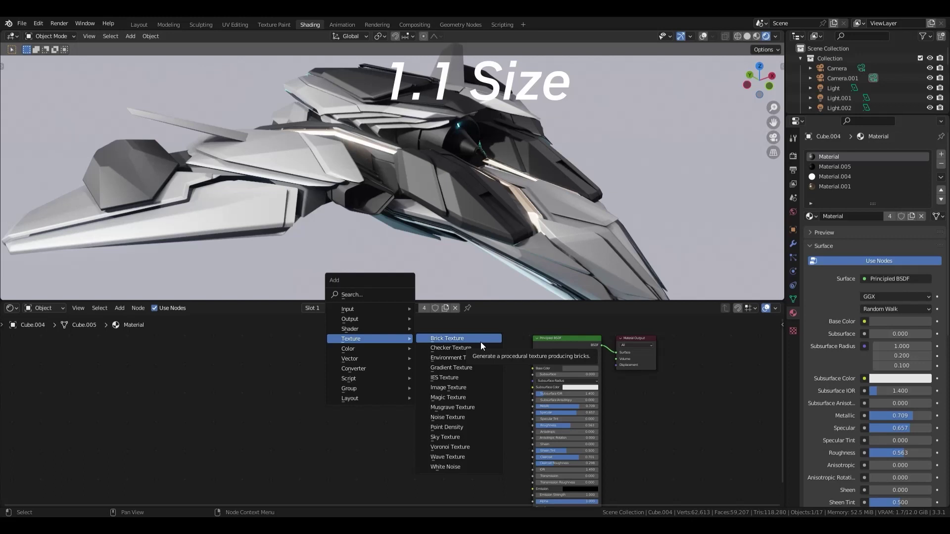
- Add a Brick Texture and link its Color into Base Color
left_click(480, 342)
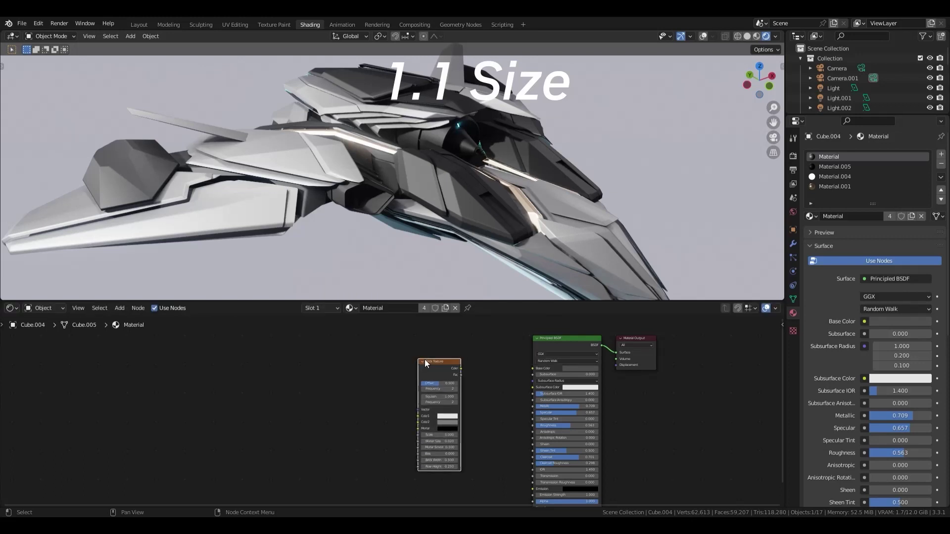
left_click(425, 359)
left_click_drag(469, 368, 542, 369)
mouse_move(505, 254)
middle_mouse_down()
mouse_move(536, 251)
mouse_move(455, 244)
mouse_move(465, 277)
middle_mouse_up()
scroll(471, 419, "up", 3)
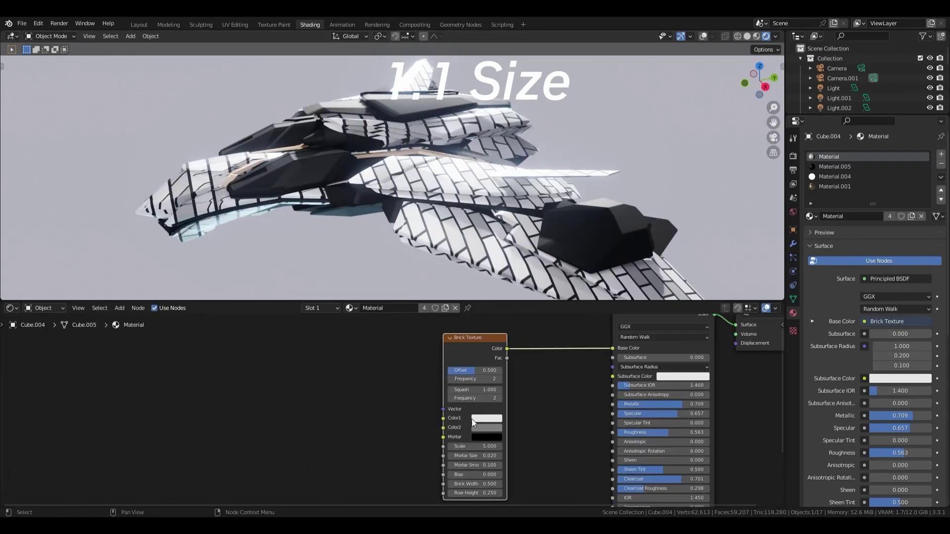
scroll(489, 406, "down", 2, "shift")
- Make the bricks much taller with thinner mortar lines
mouse_move(478, 469)
left_mouse_down()
mouse_move(525, 468)
mouse_move(467, 468)
mouse_move(469, 459)
left_mouse_up()
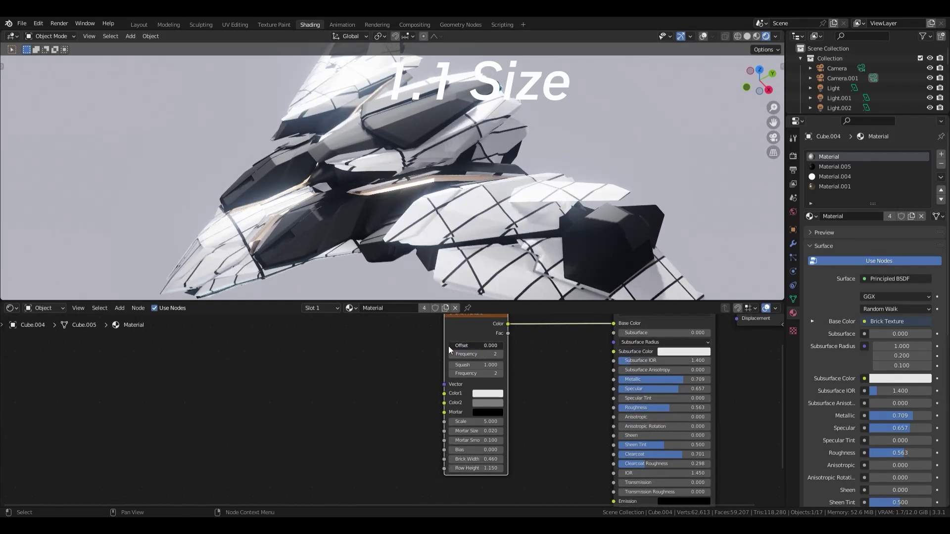
scroll(447, 269, "down", 3)
middle_click_drag(447, 270, 465, 277)
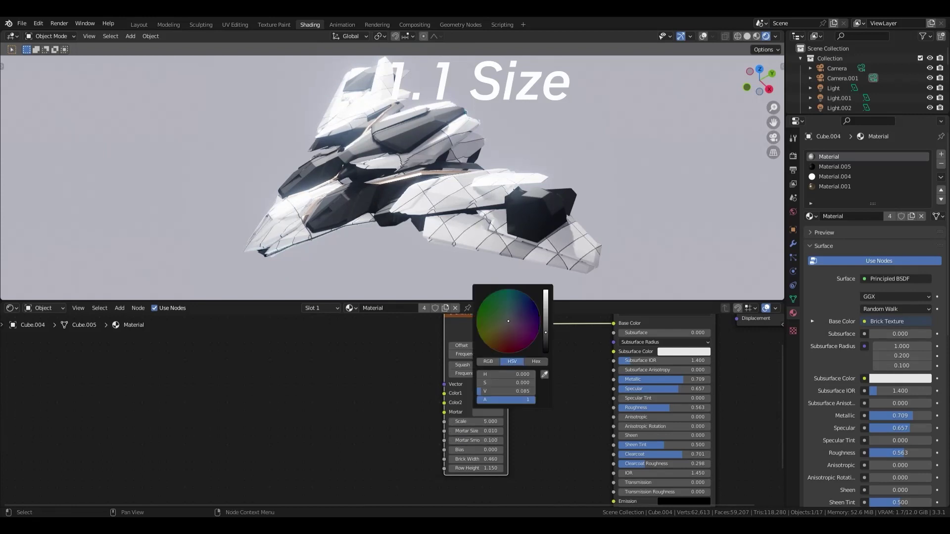
mouse_move(504, 257)
middle_mouse_down()
mouse_move(455, 229)
mouse_move(521, 198)
mouse_move(445, 223)
middle_mouse_up()
- Reset the brick scale, then raise it to 6.4 for smaller panels
key("BackSpace")
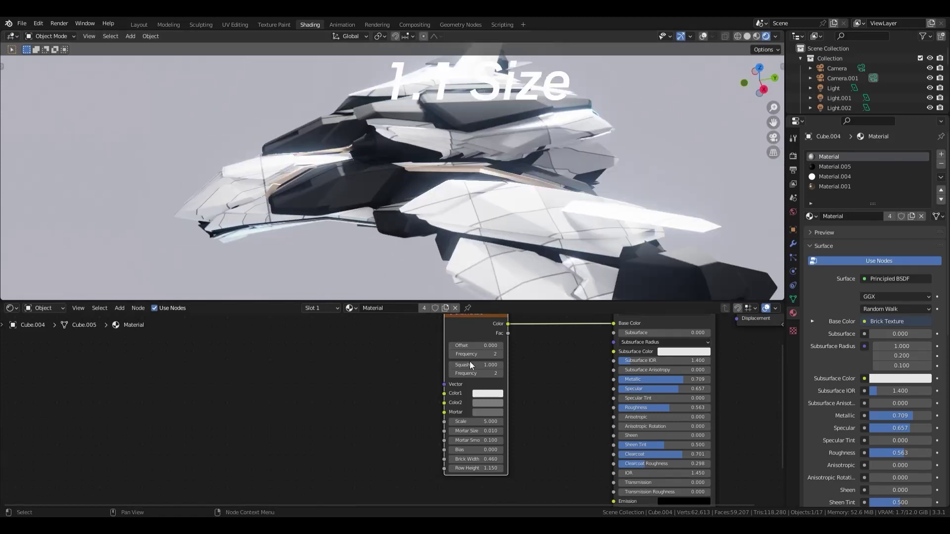
left_click_drag(475, 421, 500, 422)
mouse_move(515, 208)
middle_mouse_down()
mouse_move(531, 198)
mouse_move(527, 212)
mouse_move(580, 212)
middle_mouse_up()
scroll(440, 378, "down", 3)
scroll(441, 377, "up", 2)
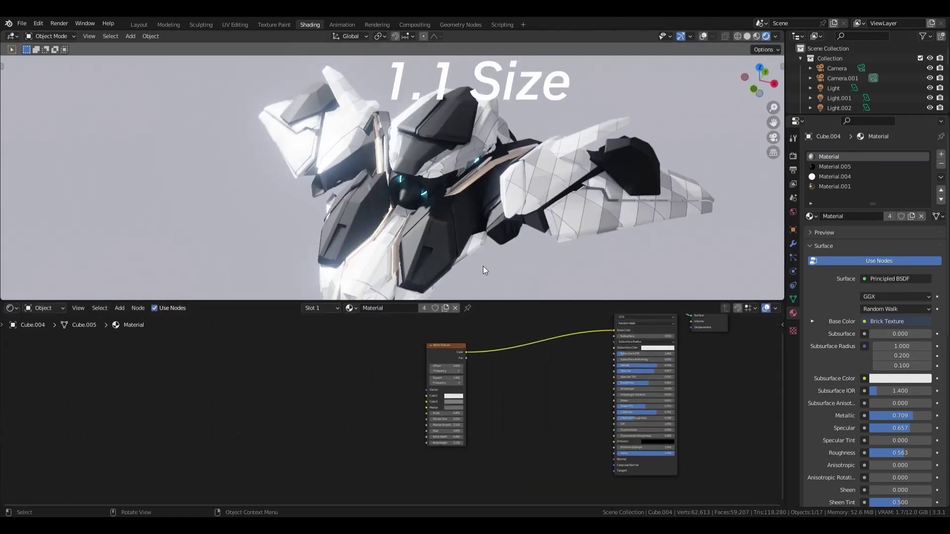
middle_click_drag(483, 266, 426, 277)
scroll(403, 363, "up", 2)
scroll(388, 353, "up", 1)
- Select the wing piece Cube.002 and start a circle selection in Edit Mode
left_click(535, 206)
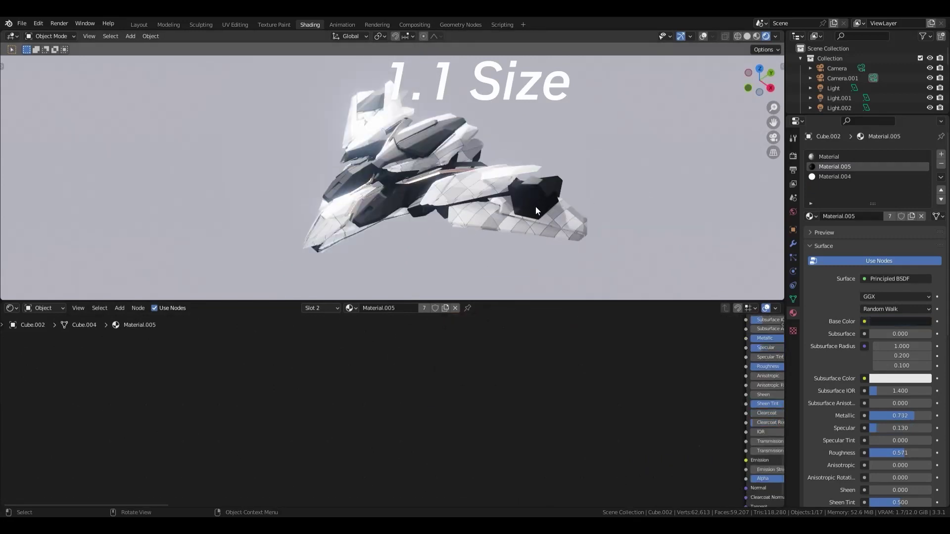
key("Tab")
key("c")
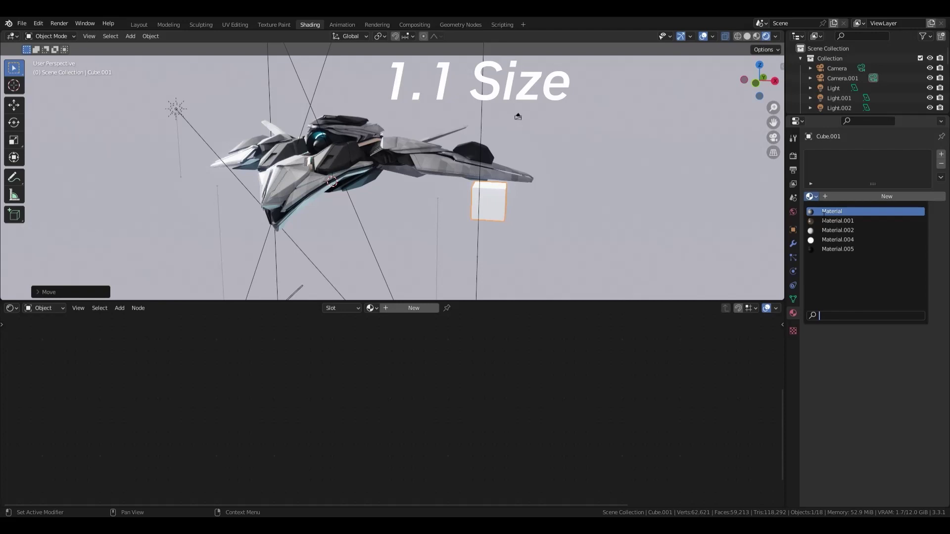
- Assign the brick material to the test cube and inspect it
key("Return")
middle_click_drag(581, 198, 600, 220)
scroll(600, 221, "up", 3)
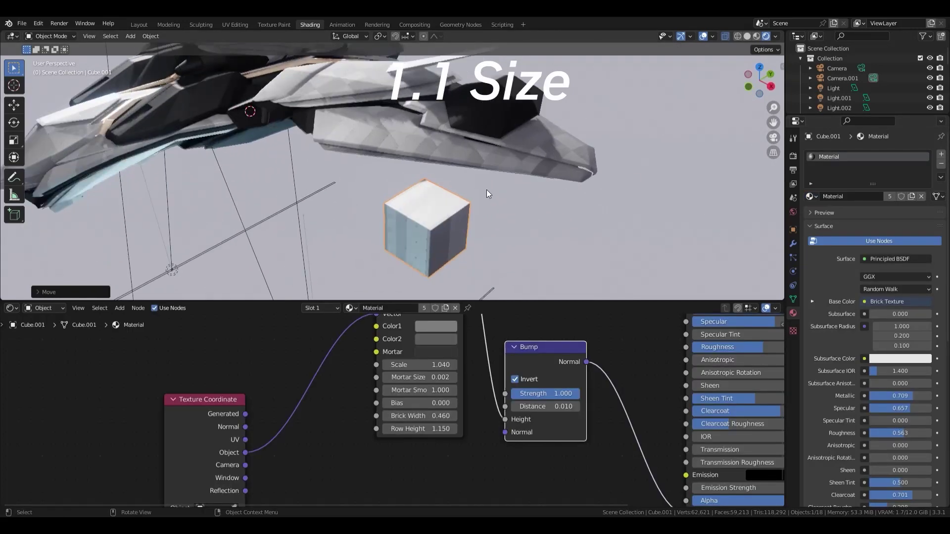
mouse_move(486, 189)
middle_mouse_down()
mouse_move(414, 195)
mouse_move(510, 196)
mouse_move(586, 217)
mouse_move(569, 218)
mouse_move(553, 195)
mouse_move(546, 207)
middle_mouse_up()
left_click(576, 218)
- Inspect the selected wing tip in Edit Mode, then return to Object Mode
left_click(460, 181)
mouse_move(460, 180)
middle_mouse_down()
mouse_move(510, 189)
mouse_move(633, 251)
mouse_move(625, 238)
middle_mouse_up()
key("Tab")
key("Tab")
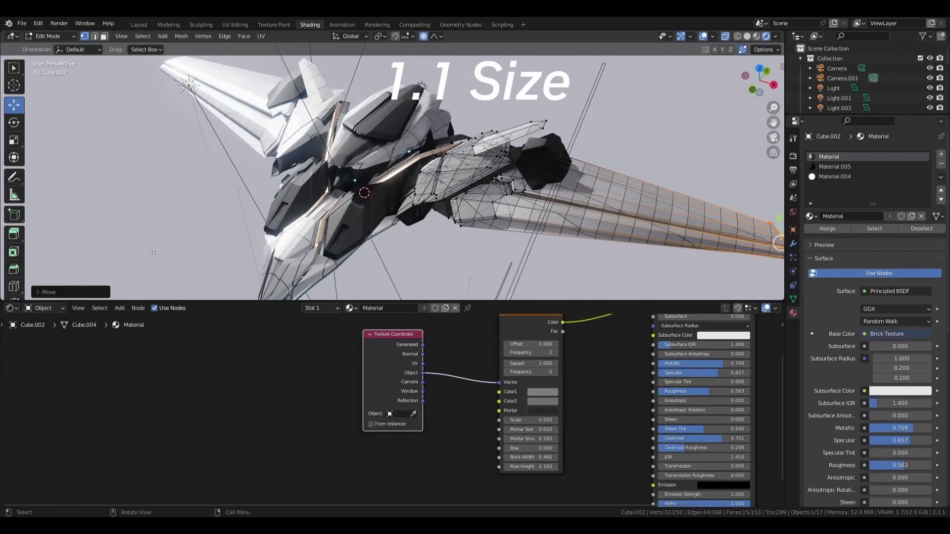
scroll(153, 252, "down", 3)
mouse_move(153, 253)
middle_mouse_down()
mouse_move(670, 248)
mouse_move(657, 251)
mouse_move(592, 219)
mouse_move(545, 218)
middle_mouse_up()
key("Tab")
scroll(430, 377, "down", 3)
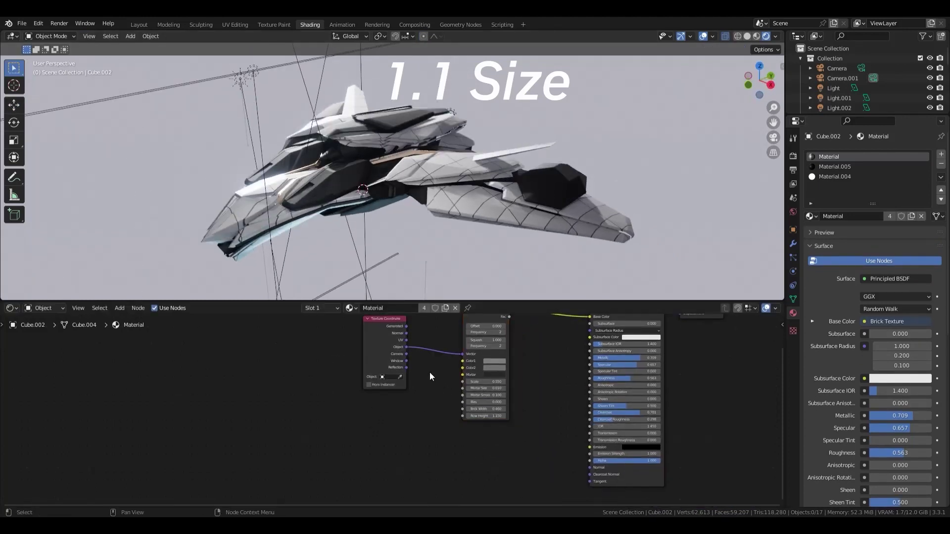
- Move the Texture Coordinate node feeding the brick texture down-left
left_click_drag(385, 347, 346, 441)
scroll(506, 216, "up", 5)
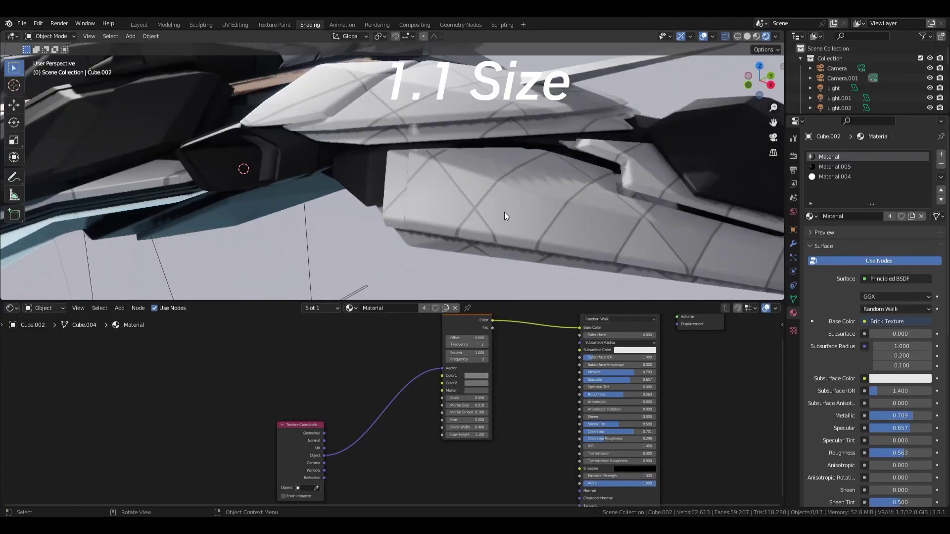
scroll(497, 413, "up", 2)
scroll(460, 382, "down", 3)
scroll(460, 382, "down", 2)
- Add a Bump node and link its Normal into the shader's Normal
key("b")
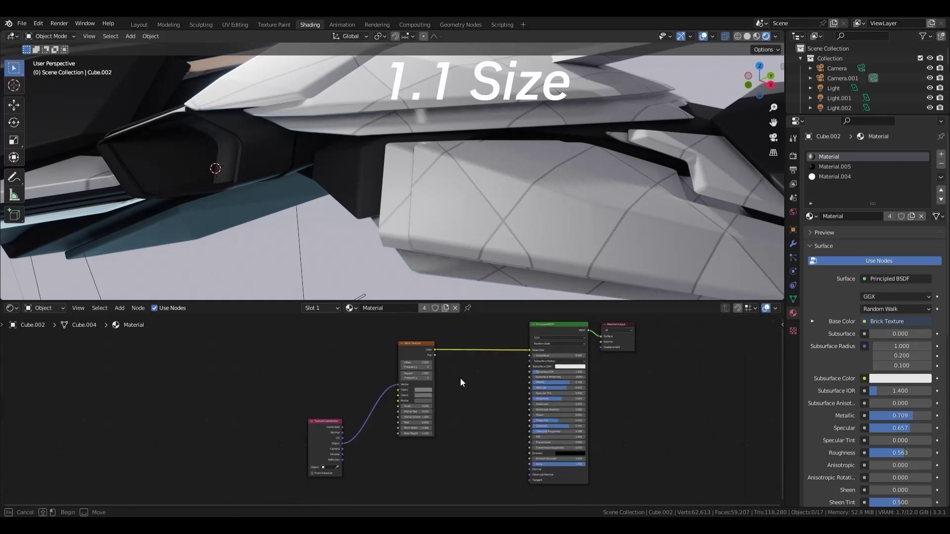
left_click(501, 350)
left_click(490, 403)
scroll(489, 404, "up", 2)
left_click_drag(488, 355, 569, 446)
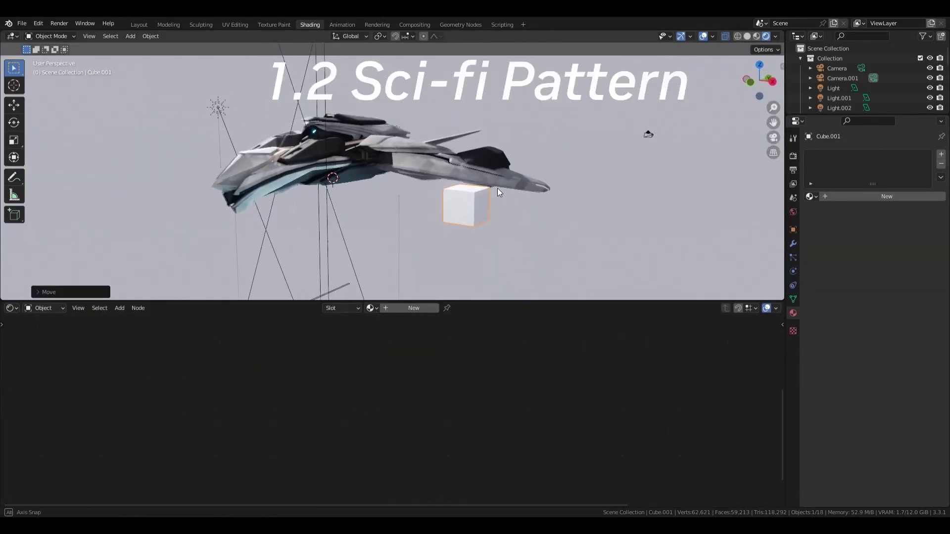
left_click(812, 197)
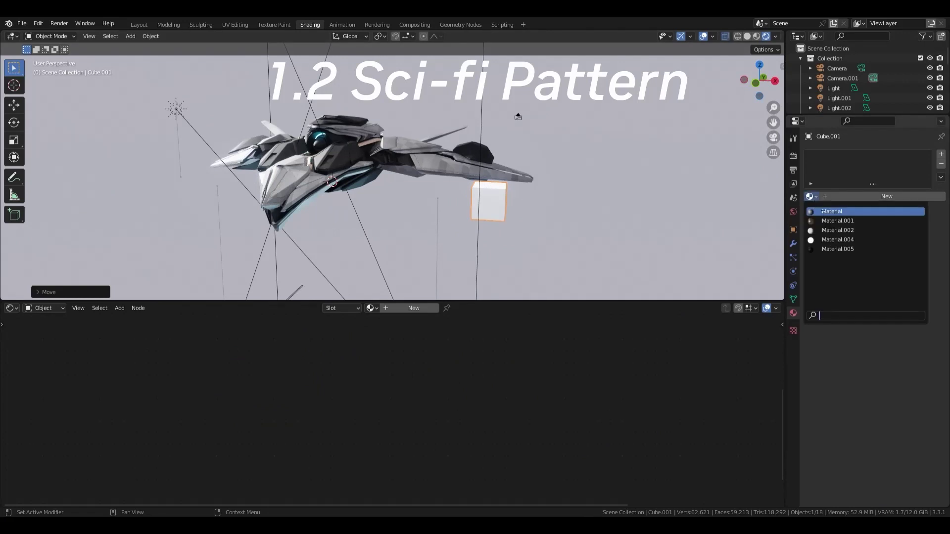
left_click(841, 211)
mouse_move(570, 185)
middle_mouse_down()
mouse_move(486, 189)
mouse_move(509, 198)
mouse_move(421, 195)
mouse_move(481, 195)
mouse_move(587, 217)
mouse_move(569, 219)
mouse_move(552, 197)
mouse_move(547, 210)
mouse_move(523, 203)
mouse_move(482, 177)
middle_mouse_up()
left_click(580, 219)
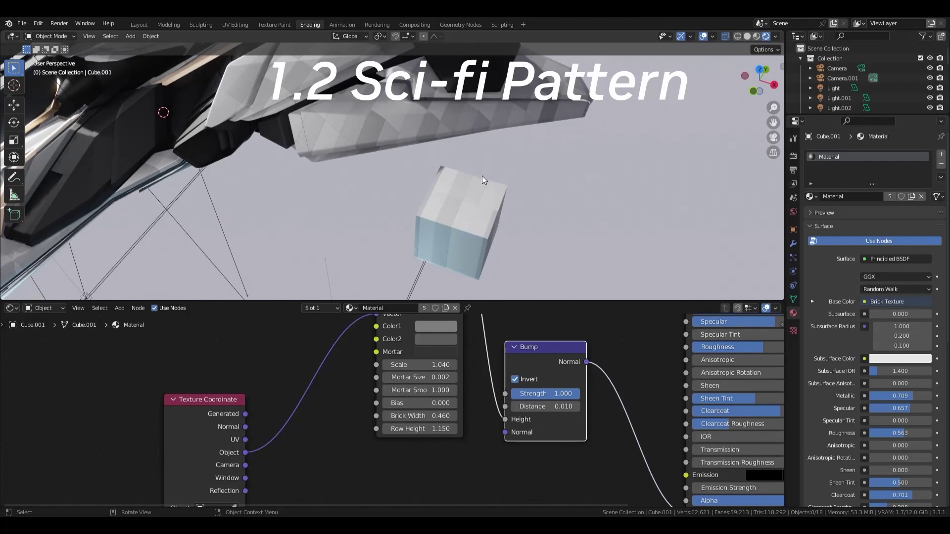
middle_click_drag(481, 176, 492, 183)
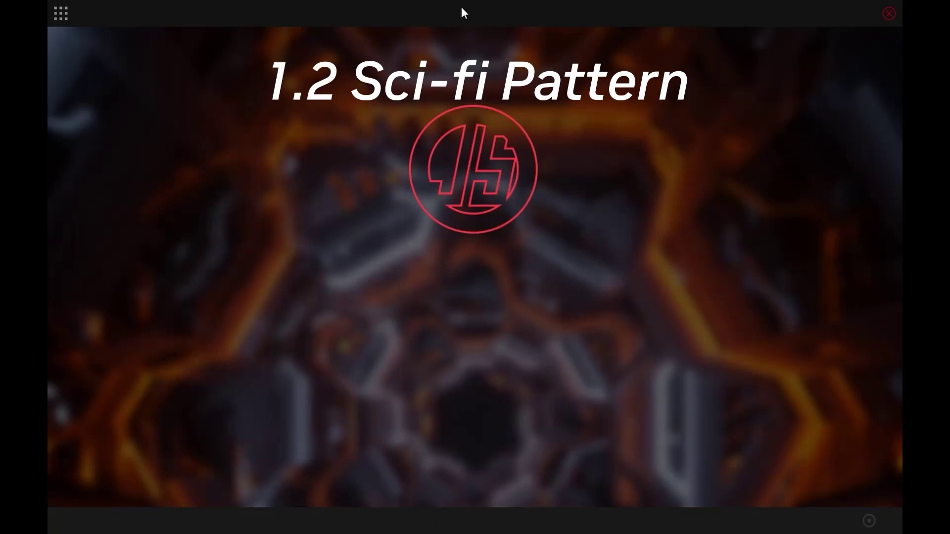
- Generate a JSplacement 2 displacement map and randomize its settings
left_click(61, 14)
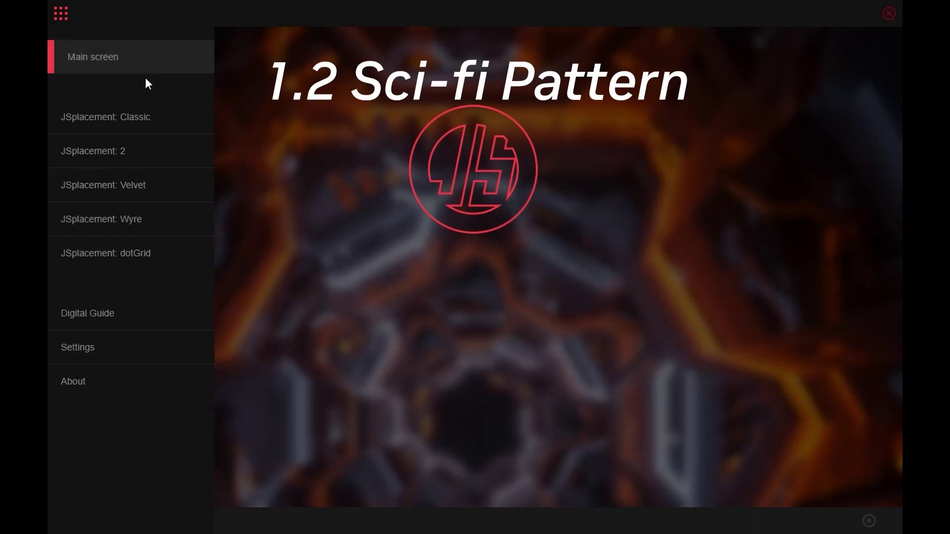
left_click(135, 163)
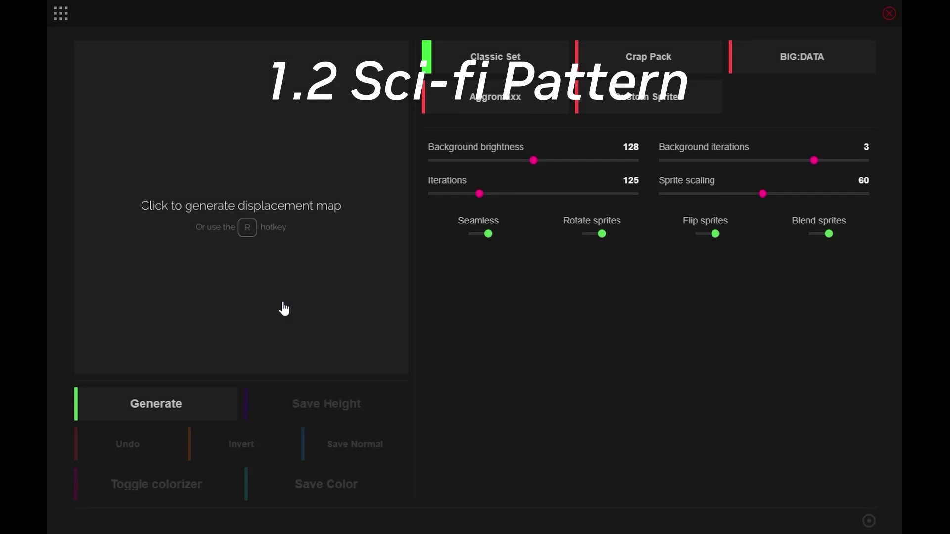
left_click(182, 408)
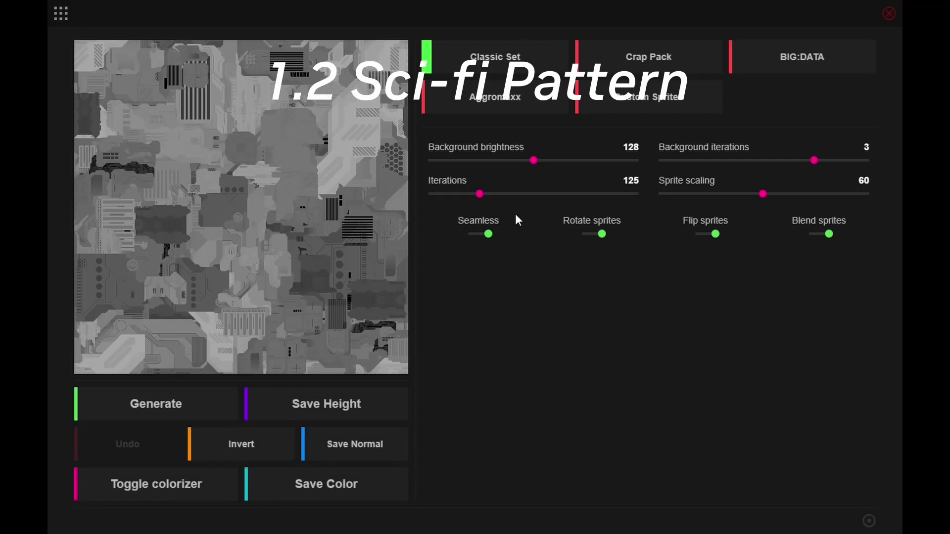
key("r")
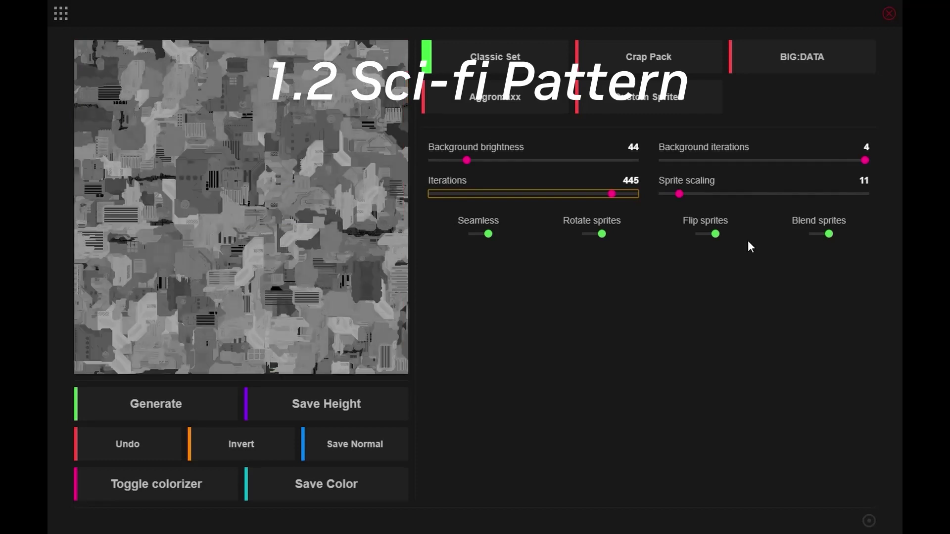
- Cycle the sprite set through Crap Pack, BIG:DATA and Custom Sprites
left_click(645, 68)
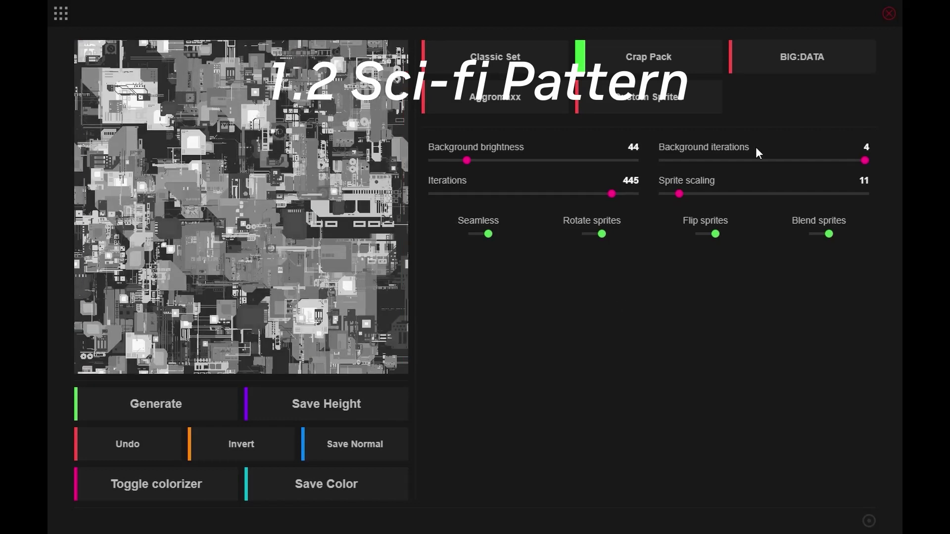
left_click(818, 68)
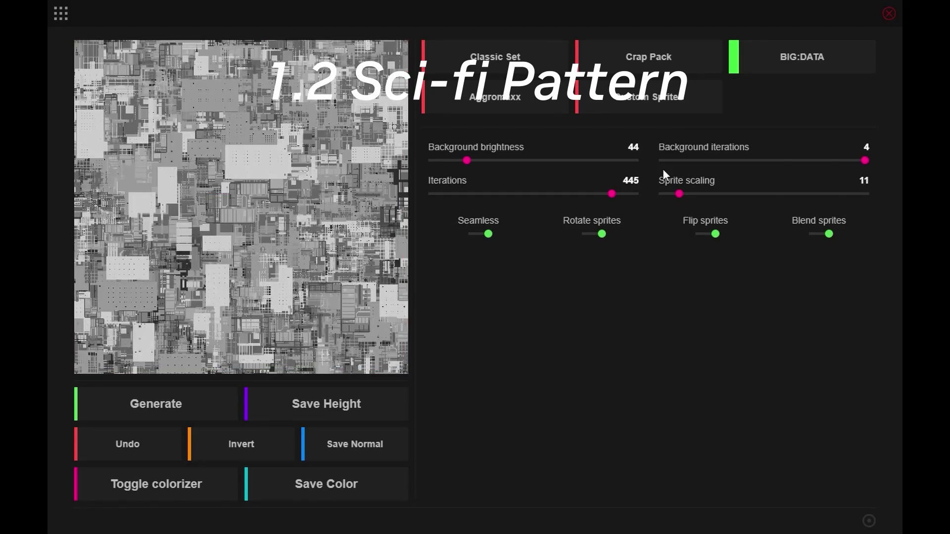
left_click(650, 105)
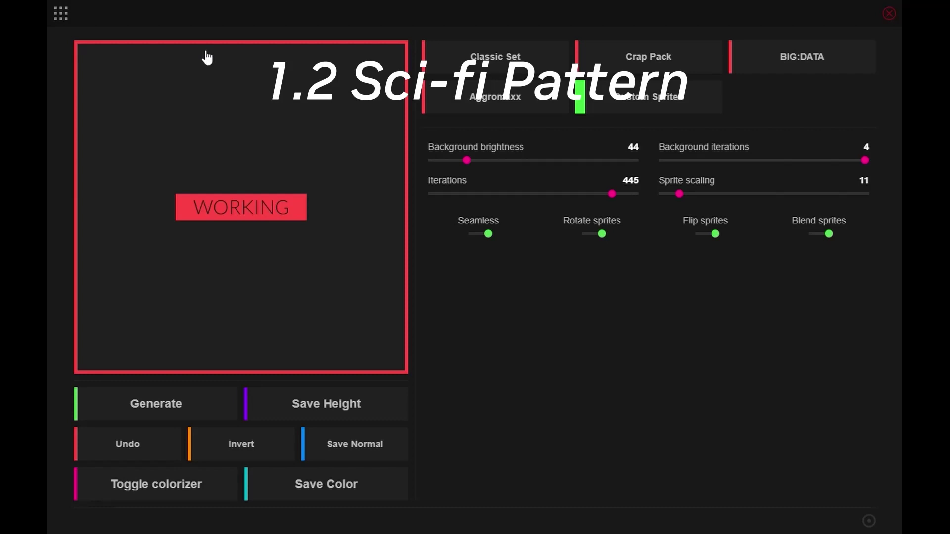
- Read the Digital Guide's Custom Sprites page, then return to the BIG:DATA sprite set
left_click(62, 14)
left_click(150, 310)
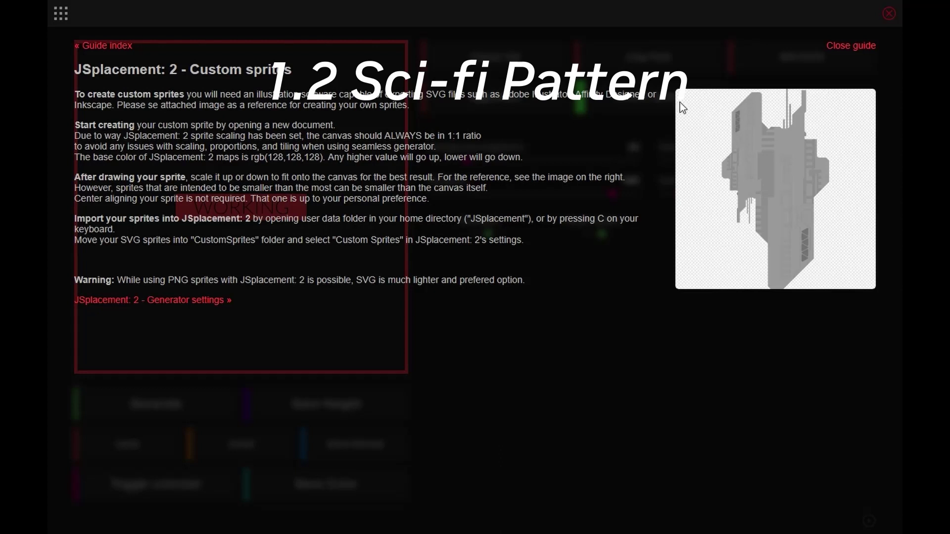
key("Escape")
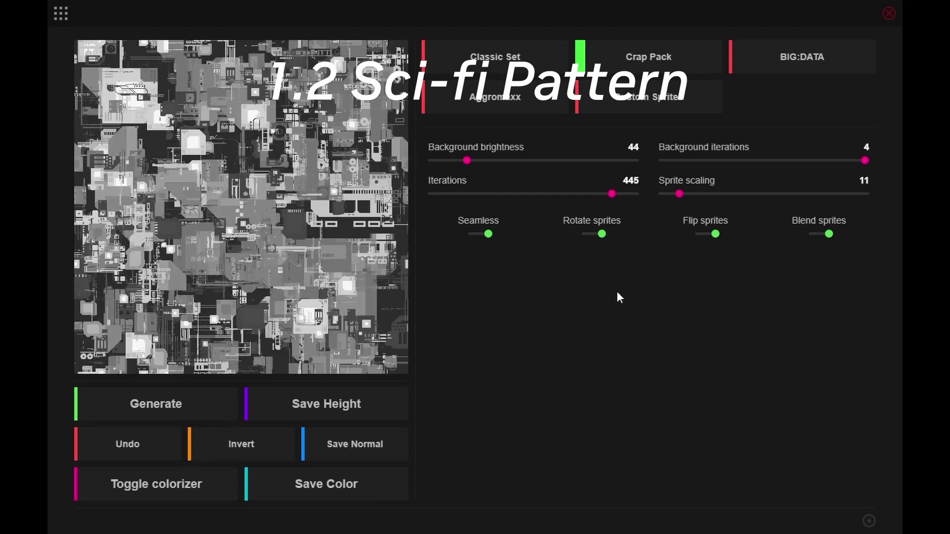
left_click(818, 64)
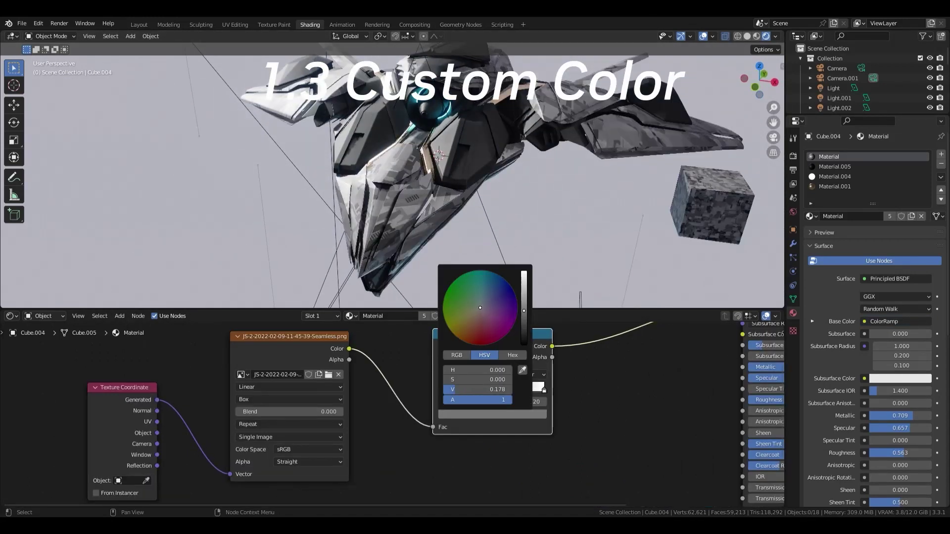
- Add a second stop to the base colour ramp to retint it beige
mouse_move(468, 389)
left_mouse_down()
mouse_move(509, 391)
mouse_move(469, 388)
left_mouse_up()
left_click(481, 390)
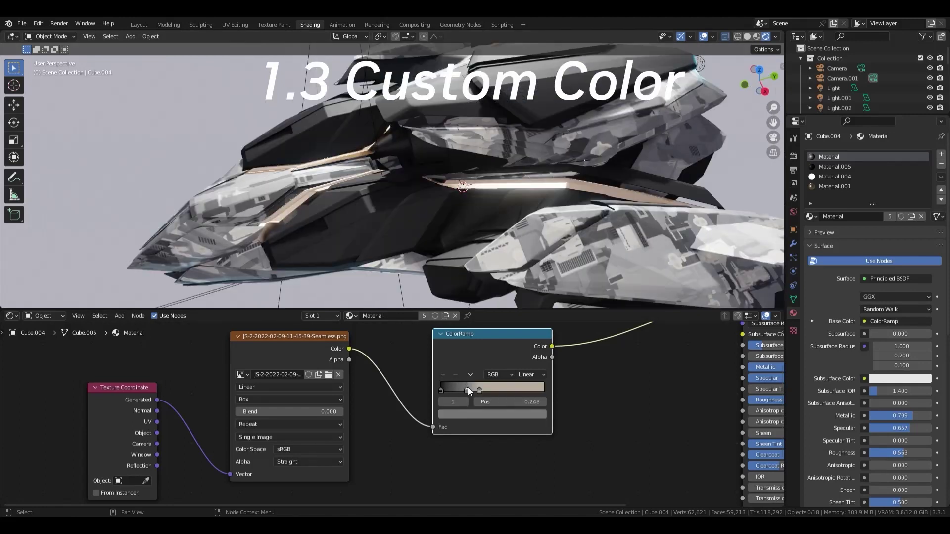
left_click_drag(446, 367, 451, 417)
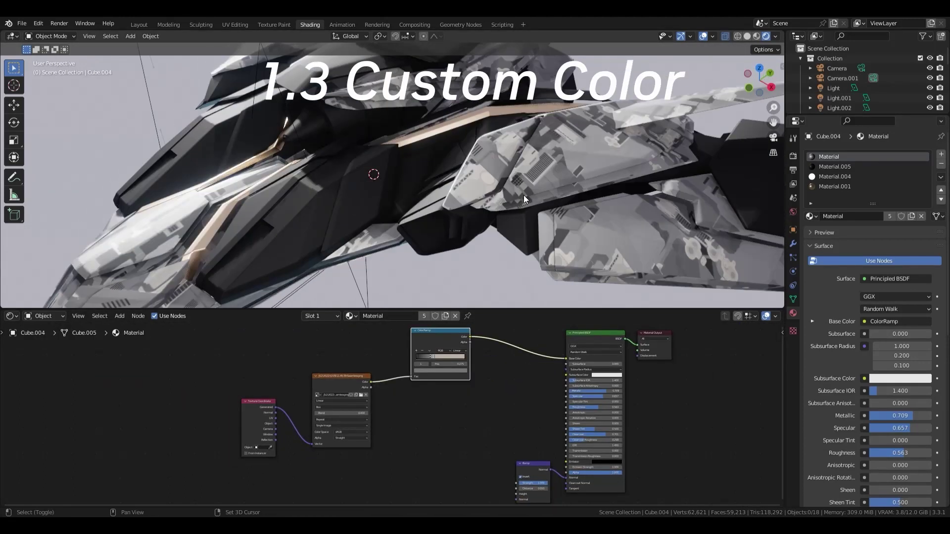
- Insert a B-Spline ColorRamp before Roughness with its white stop darkened
left_click(492, 296)
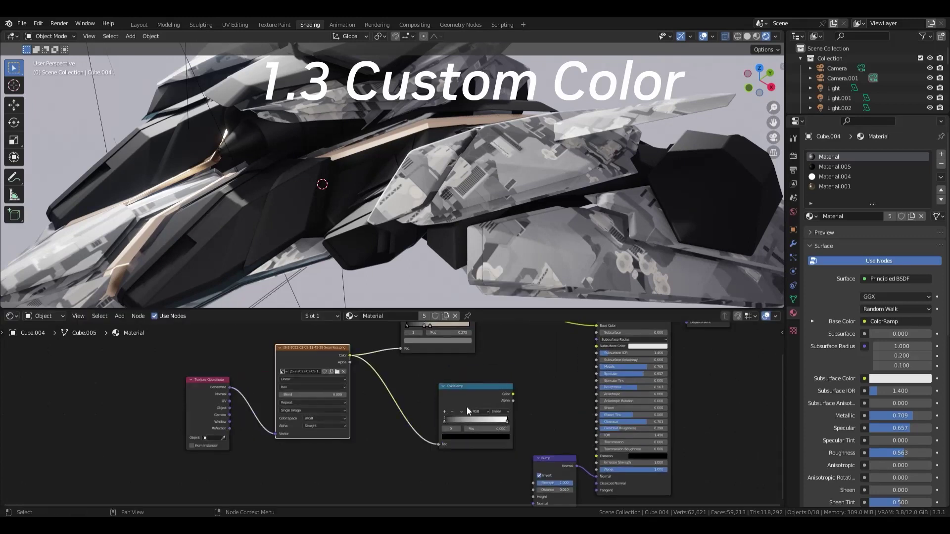
left_click(467, 407)
middle_click_drag(563, 287, 496, 247)
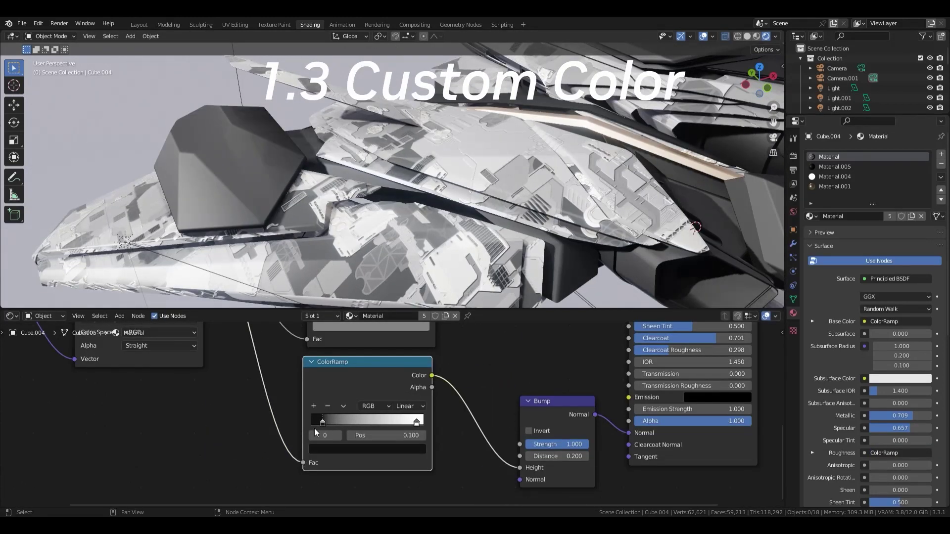
left_click_drag(417, 422, 328, 423)
left_click(410, 406)
left_click(407, 418)
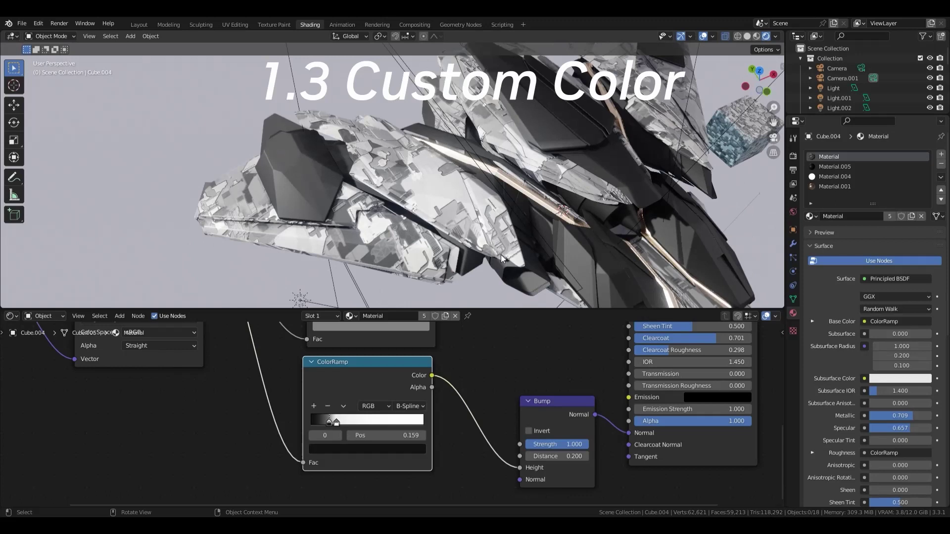
- Add a stop to the upper colour ramp and lower bump distance to 0.050
middle_click_drag(445, 346, 420, 385)
scroll(355, 360, "up", 2)
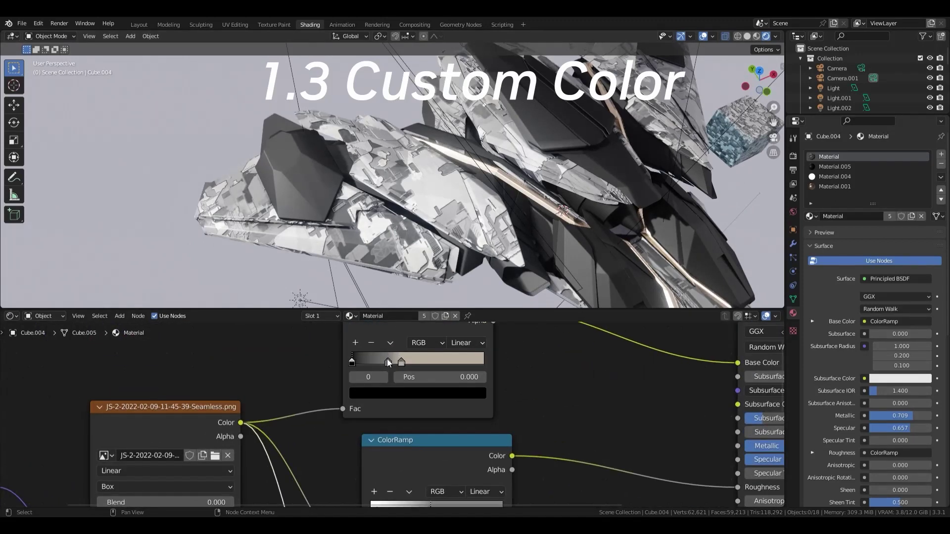
left_click(418, 393)
left_click(355, 343)
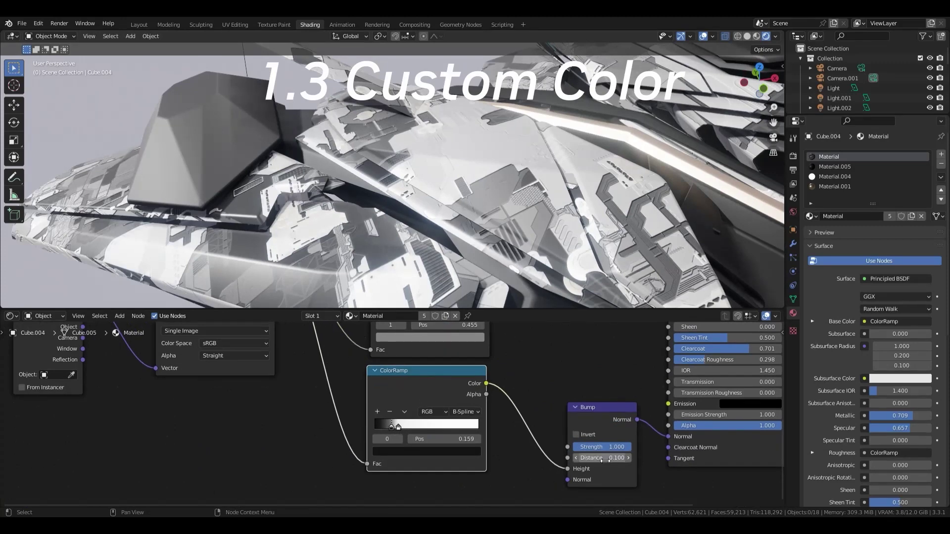
key("Escape")
mouse_move(503, 254)
middle_mouse_down()
mouse_move(411, 177)
mouse_move(533, 203)
middle_mouse_up()
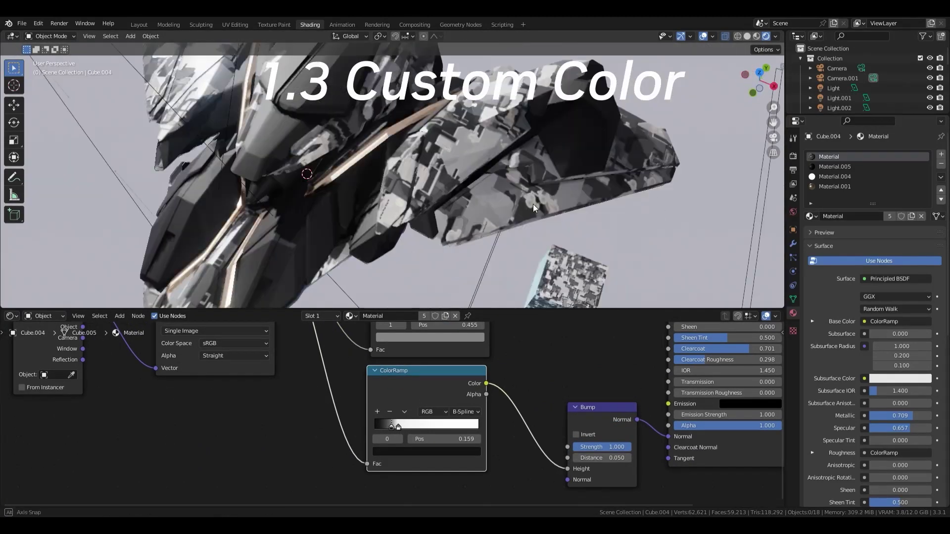
scroll(398, 429, "up", 1)
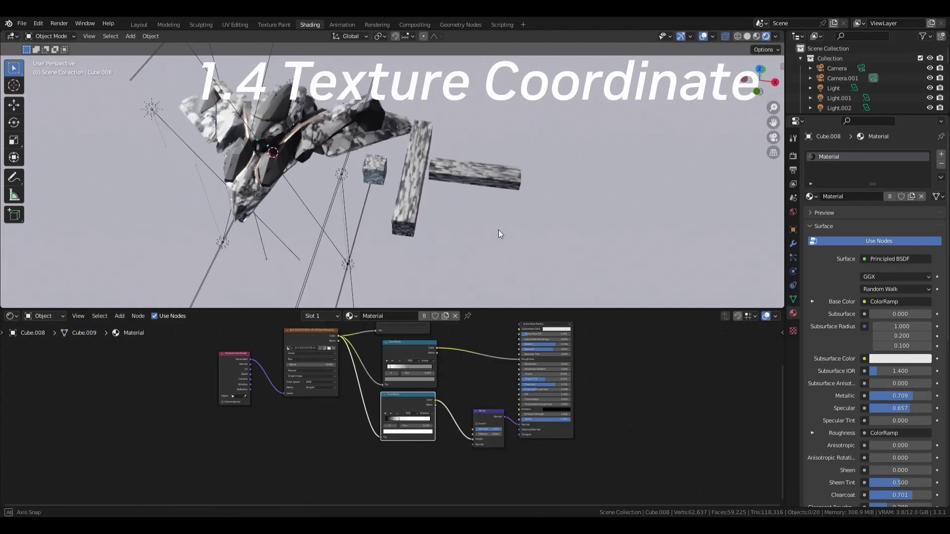
- Feed the image texture from object coordinates instead
middle_click_drag(497, 230, 527, 211)
scroll(361, 396, "down", 2)
scroll(340, 433, "up", 3)
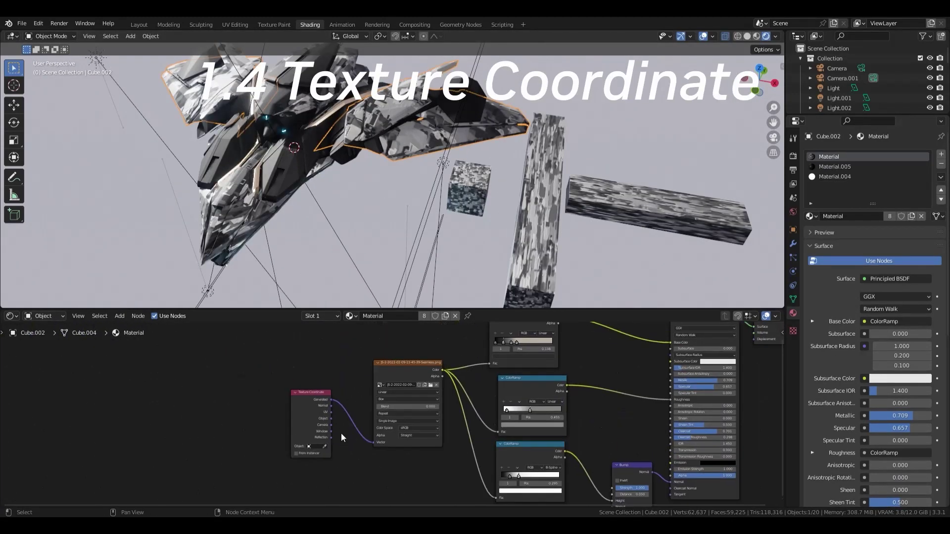
scroll(301, 423, "up", 2)
left_click_drag(301, 423, 369, 451)
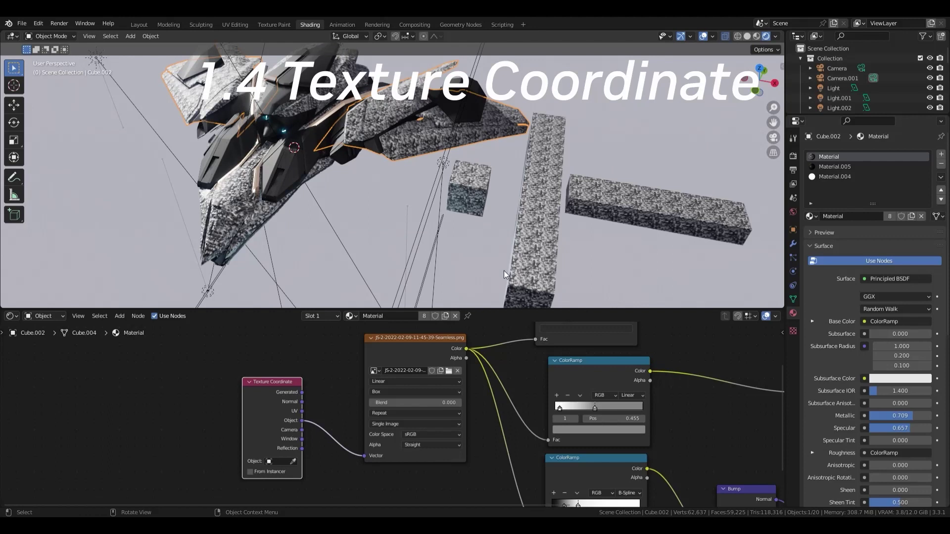
middle_click_drag(410, 327, 464, 317)
middle_click_drag(453, 221, 475, 208)
middle_click_drag(348, 398, 403, 383)
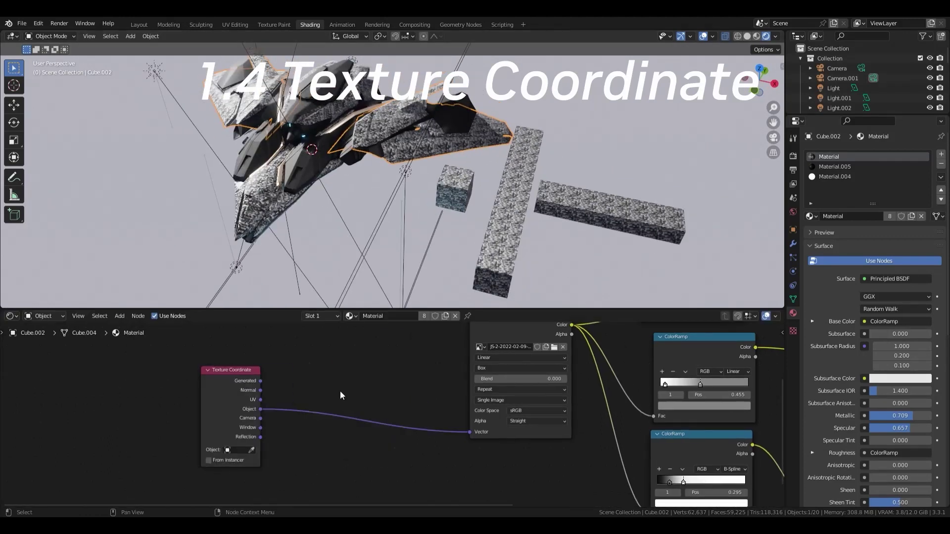
- Insert a Mapping node before the image texture
key("shift+a")
left_click(398, 418)
left_click(407, 407)
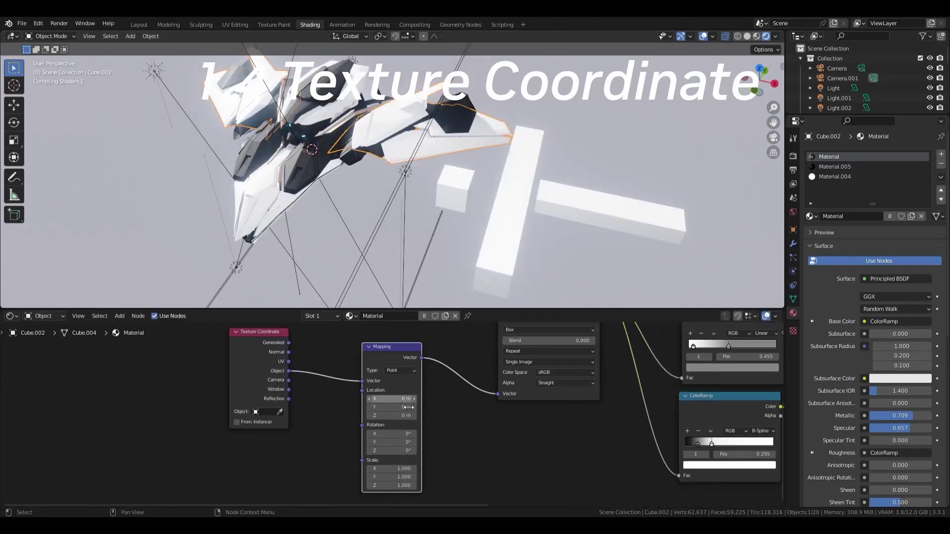
middle_click_drag(407, 406, 473, 378)
key("shift+a")
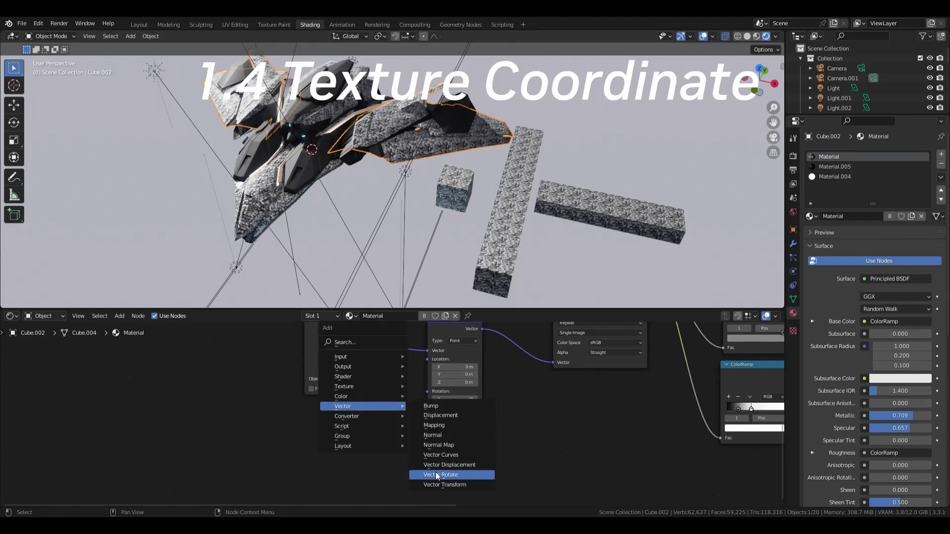
key("Escape")
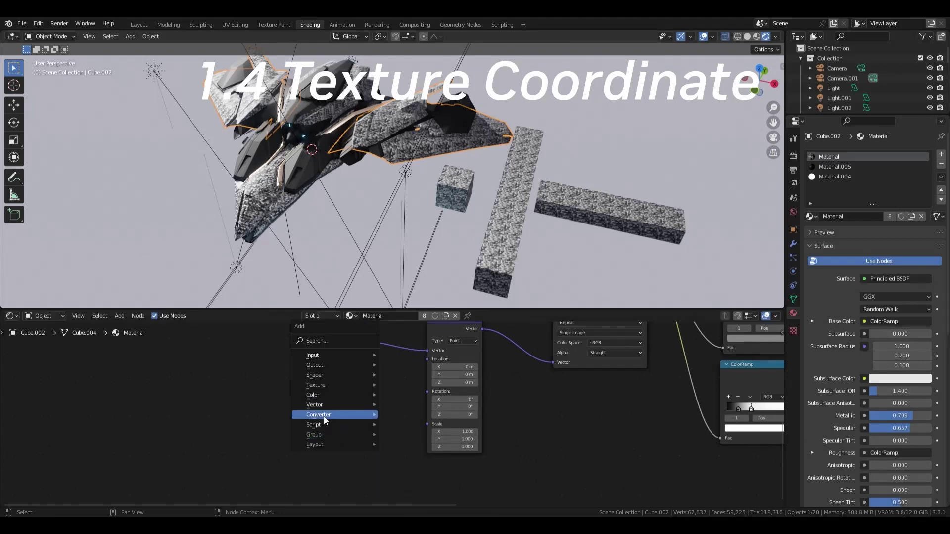
- Add a Vector Math Scale node set to 0.1 driving the Mapping Scale
left_click(403, 405)
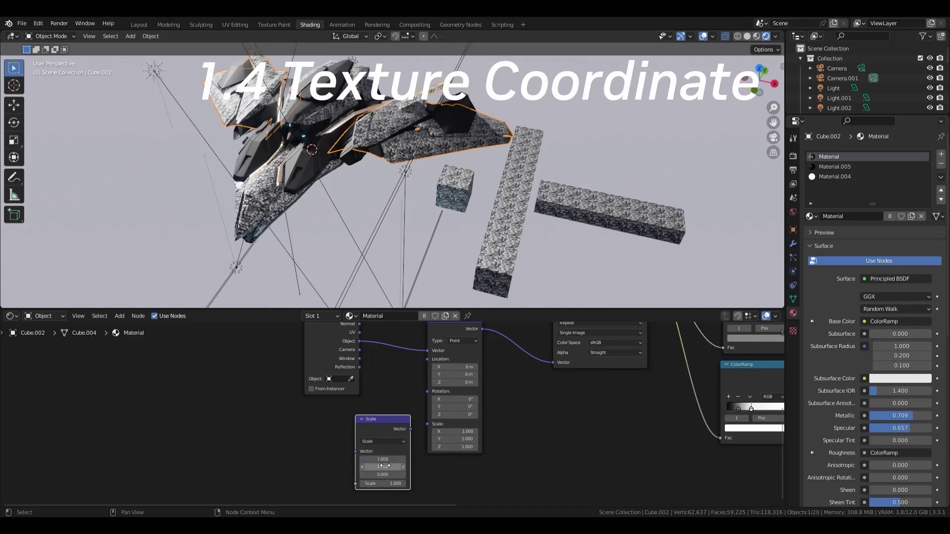
left_click_drag(432, 427, 428, 425)
middle_click_drag(386, 420, 401, 398)
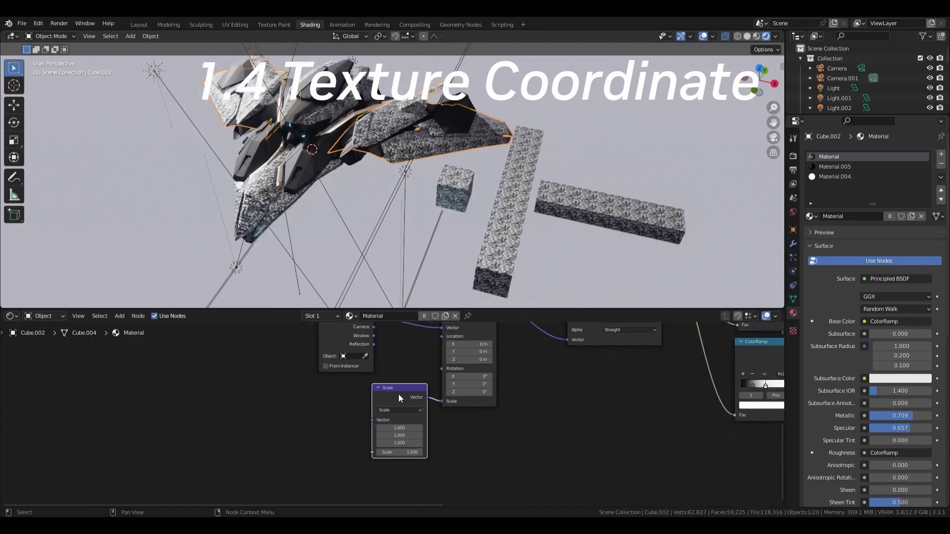
type("0.1")
key("Return")
middle_click_drag(446, 222, 487, 216)
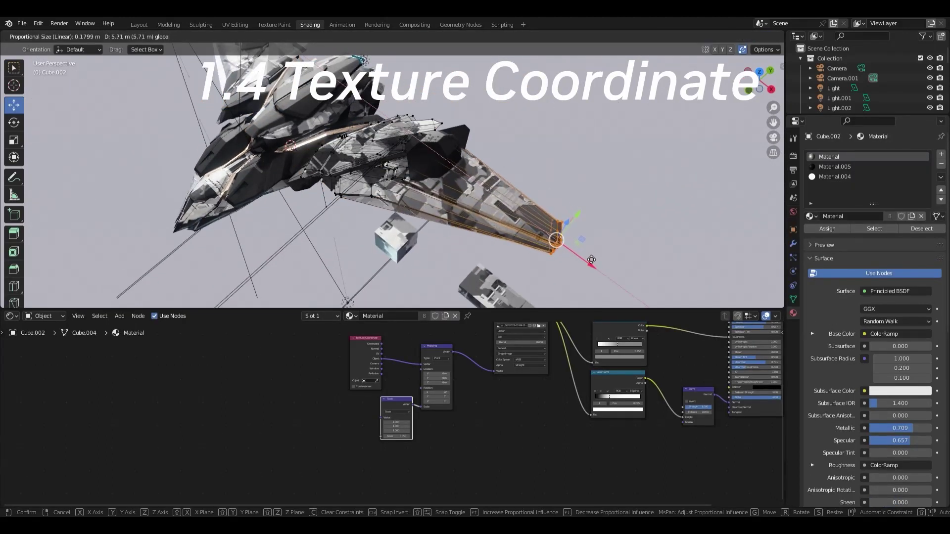
- Orbit around the ship and cubes, then nudge the Scale node down-left
mouse_move(583, 243)
middle_mouse_down()
mouse_move(424, 247)
mouse_move(484, 268)
mouse_move(527, 249)
mouse_move(558, 216)
mouse_move(523, 199)
mouse_move(589, 209)
mouse_move(548, 215)
mouse_move(547, 185)
mouse_move(519, 219)
mouse_move(471, 219)
mouse_move(505, 222)
middle_mouse_up()
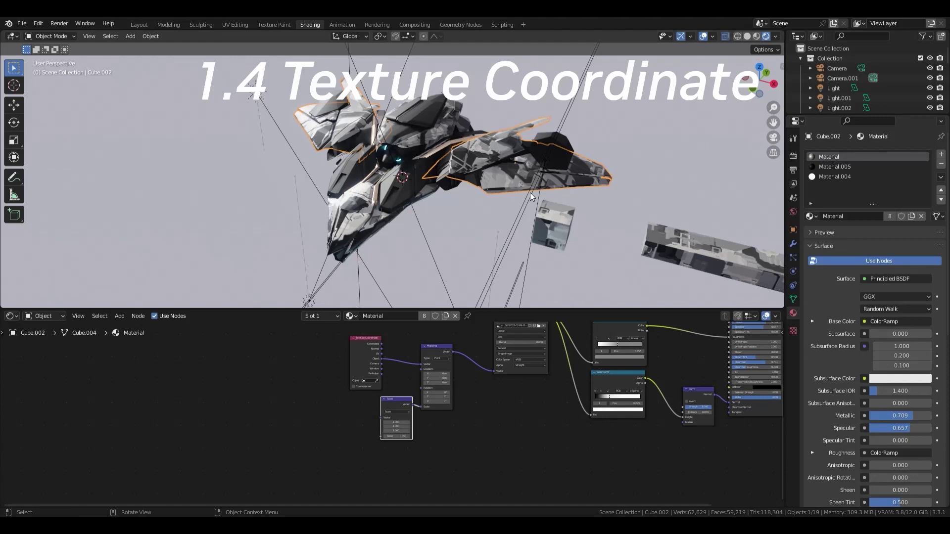
middle_click_drag(528, 192, 510, 216)
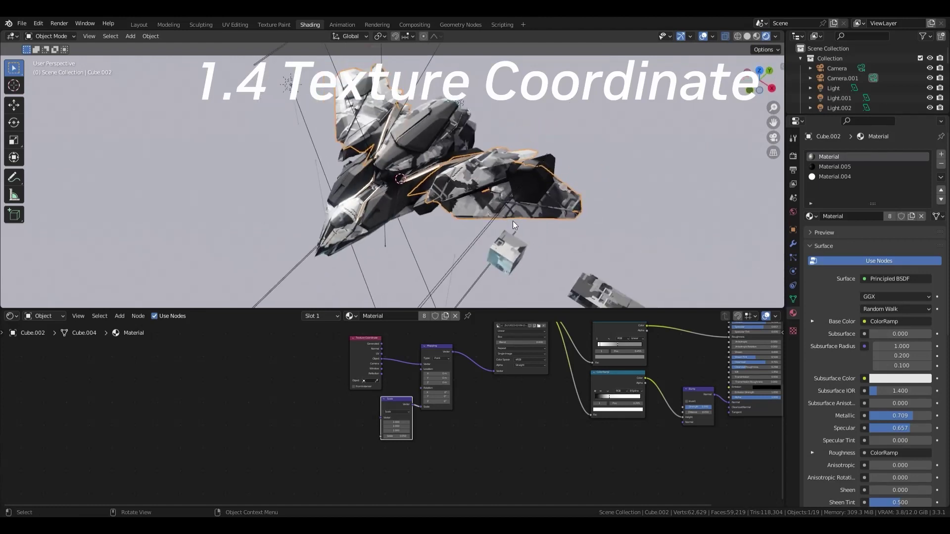
scroll(489, 377, "up", 3)
left_click_drag(421, 397, 403, 403)
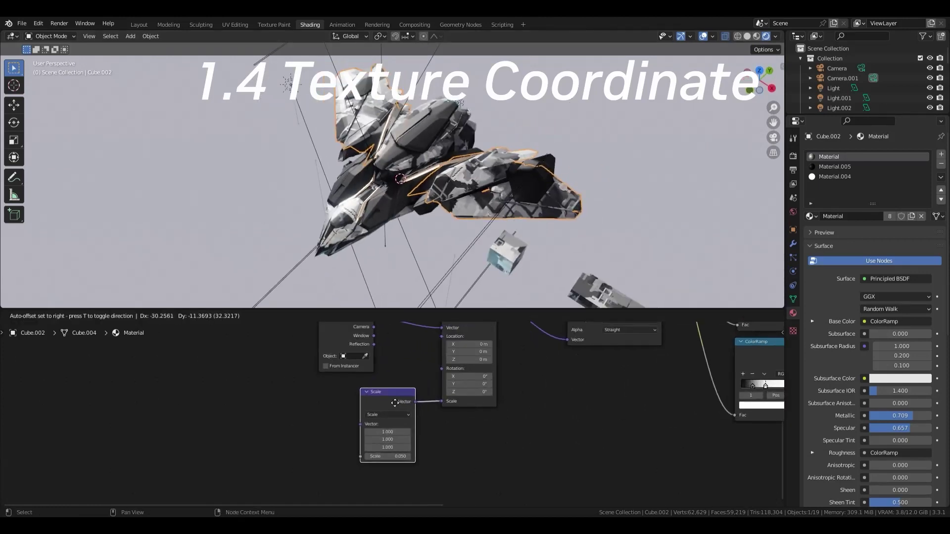
middle_click_drag(478, 253, 476, 246)
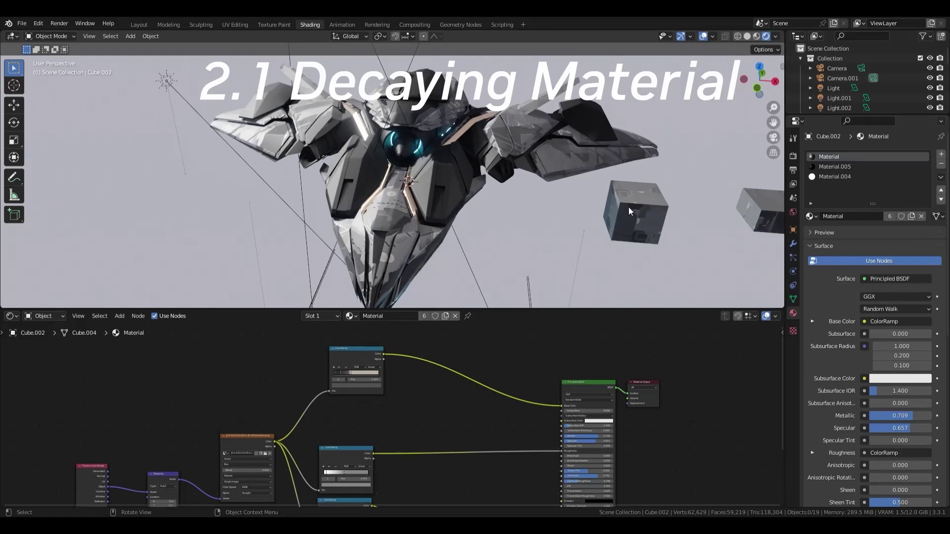
- Add an Ambient Occlusion node to the ship's material and wire its colour to the surface output
left_click(628, 207)
mouse_move(628, 207)
middle_mouse_down()
mouse_move(474, 171)
mouse_move(531, 200)
mouse_move(592, 177)
middle_mouse_up()
scroll(487, 168, "up", 3)
left_click(547, 179)
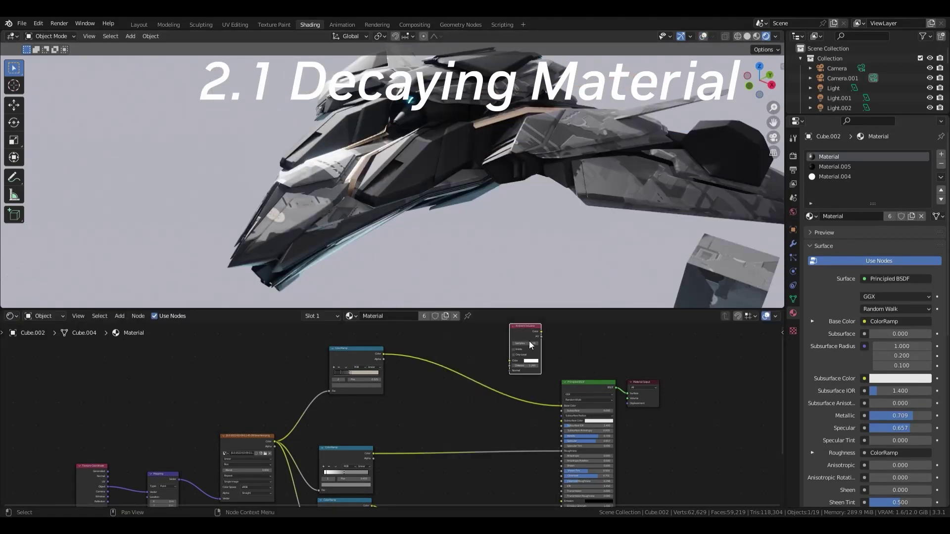
scroll(446, 396, "up", 2)
left_click_drag(437, 376, 583, 402)
scroll(446, 411, "down", 2)
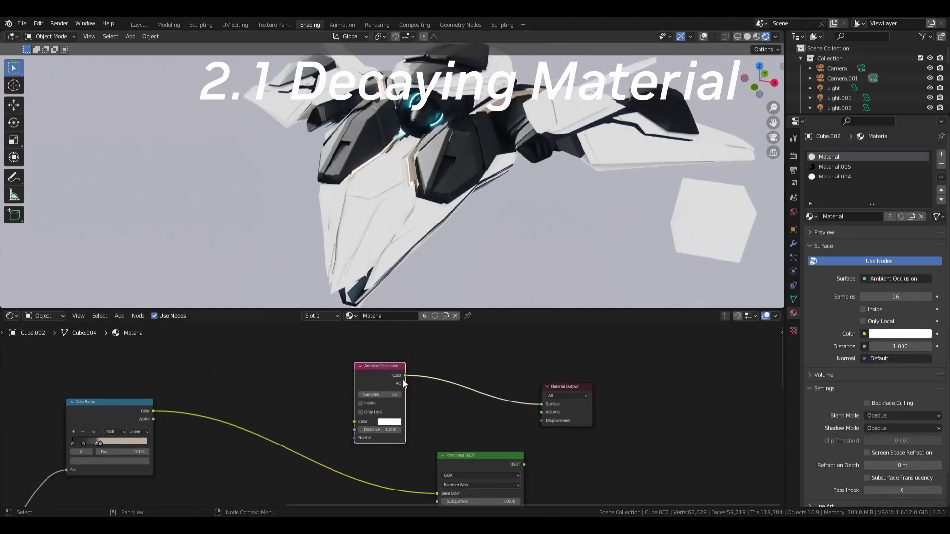
middle_click_drag(445, 410, 485, 421)
mouse_move(495, 223)
middle_mouse_down()
mouse_move(538, 245)
mouse_move(569, 238)
middle_mouse_up()
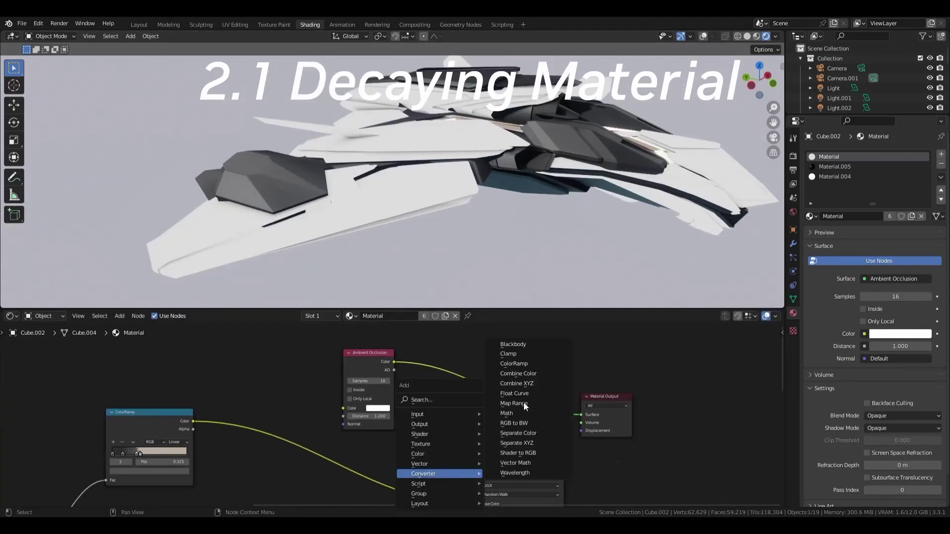
- Insert a ColorRamp between AO and output, inverting its stops with the right stop at 1.0
left_click(514, 363)
scroll(482, 424, "up", 2)
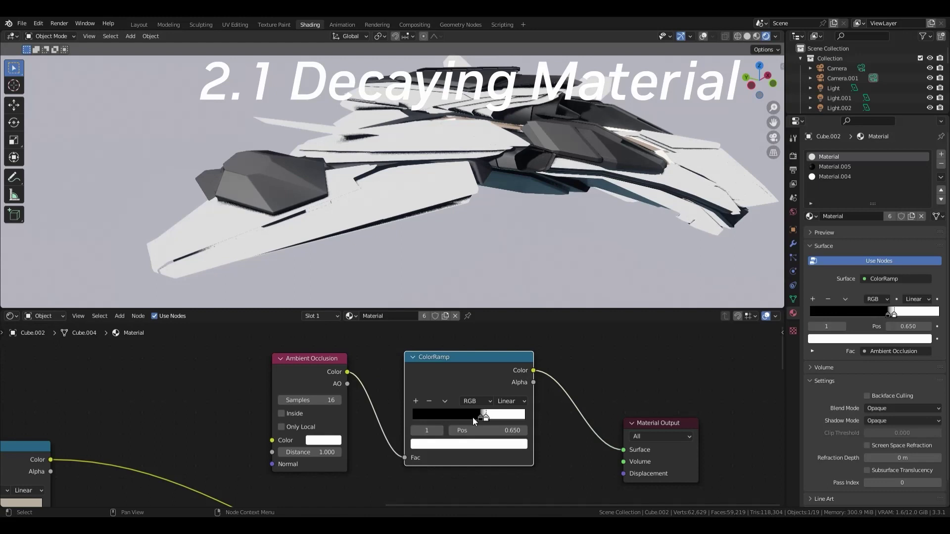
left_click_drag(474, 421, 501, 417)
mouse_move(495, 248)
middle_mouse_down()
mouse_move(508, 243)
mouse_move(413, 219)
middle_mouse_up()
left_click_drag(513, 419, 547, 416)
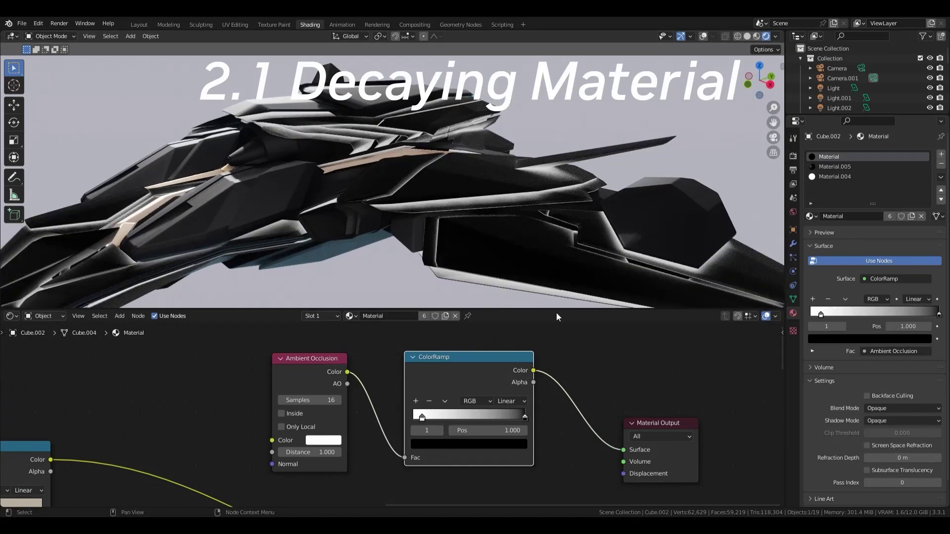
middle_click_drag(556, 301, 495, 304)
scroll(389, 413, "up", 2)
- Set the Ambient Occlusion Distance to 0.1, inspect the ship, and select a group of nodes
double_click(299, 462)
type("0.1")
key("Return")
middle_click_drag(435, 277, 462, 253)
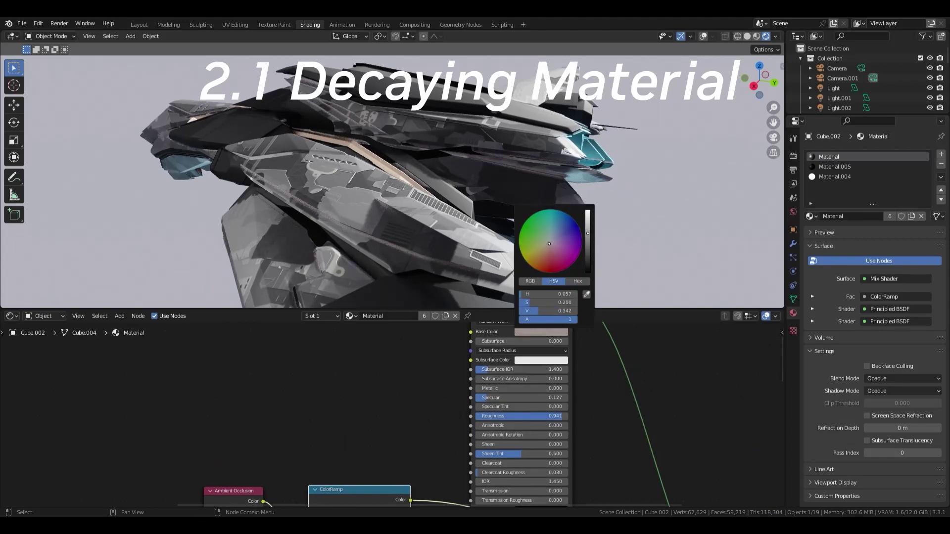
mouse_move(442, 272)
middle_mouse_down()
mouse_move(468, 215)
mouse_move(505, 233)
mouse_move(450, 258)
mouse_move(487, 257)
middle_mouse_up()
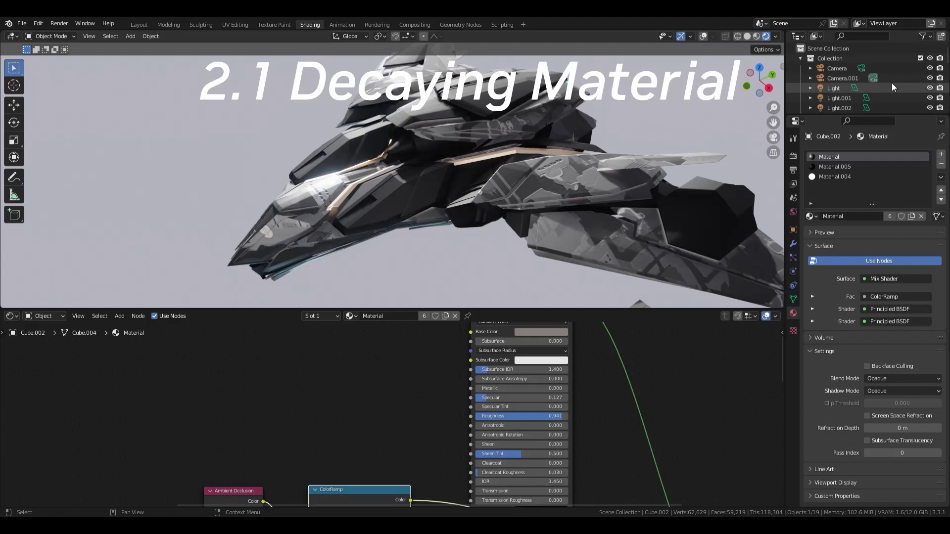
scroll(446, 405, "down", 3)
left_click_drag(389, 384, 328, 423)
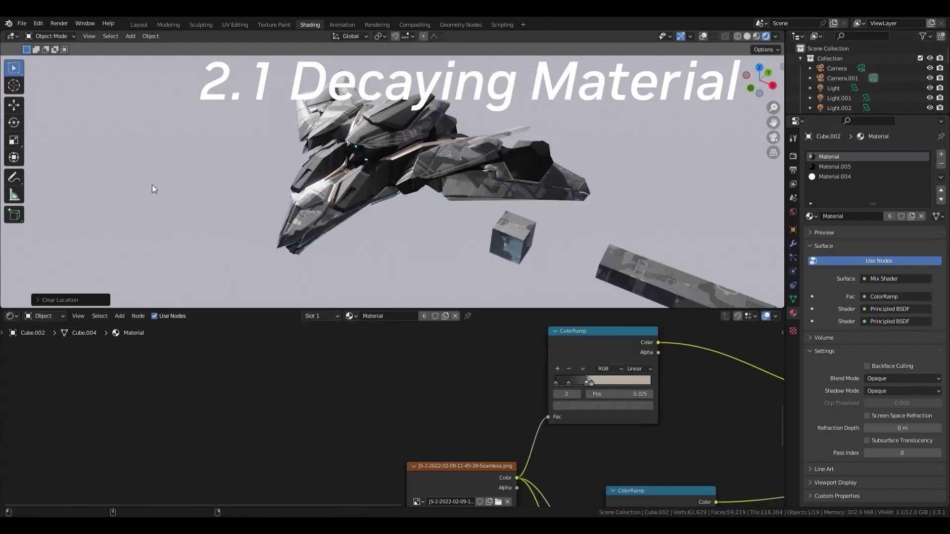
- Add a Noise Texture feeding the ColorRamp, preview it on the ship, and raise its Detail and Roughness
middle_click_drag(152, 185, 521, 216)
key("shift+a")
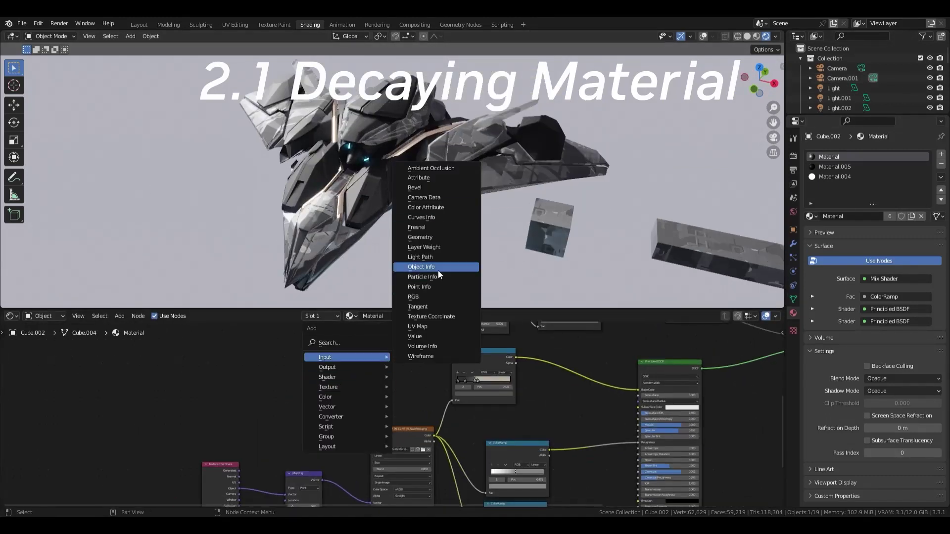
middle_click_drag(307, 401, 355, 377)
scroll(354, 377, "down", 2)
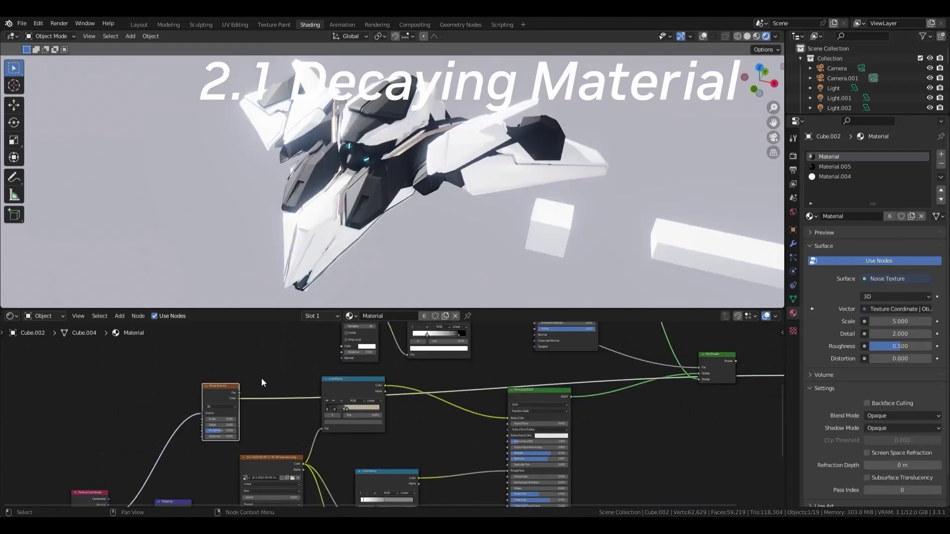
left_click_drag(237, 386, 628, 385)
key("shift+a")
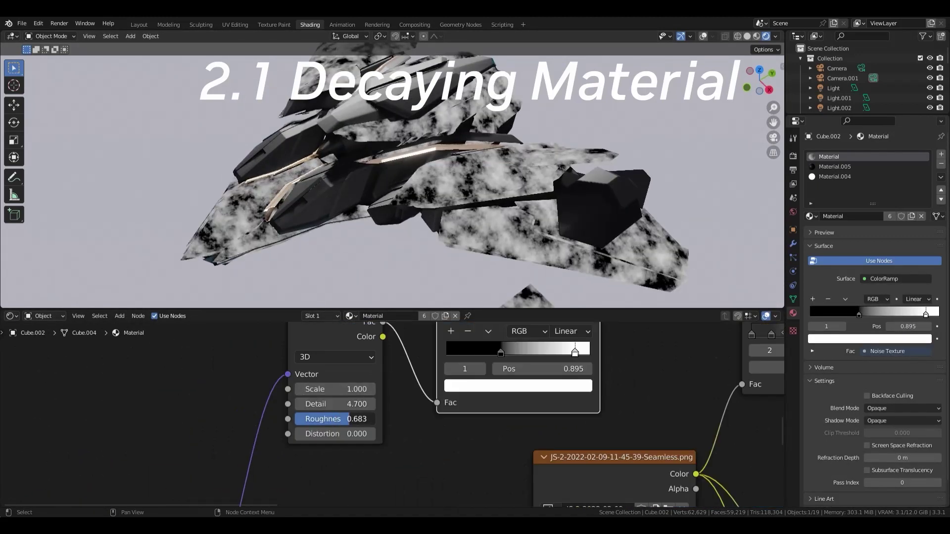
left_click_drag(347, 419, 356, 419)
middle_click_drag(465, 411, 417, 440)
- Add grey stops to the ColorRamp, placing one at 0.622 next to the white stop at 0.614
left_click(454, 383)
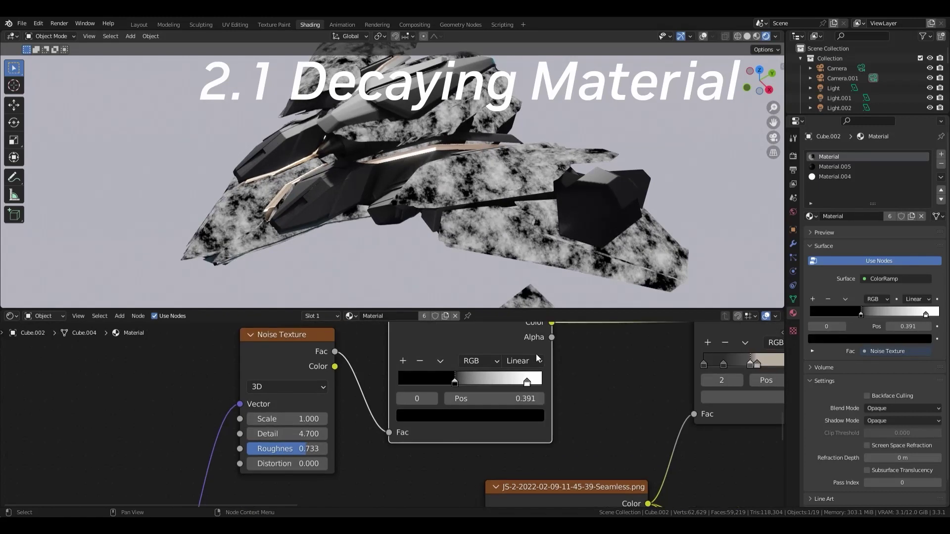
left_click(403, 360)
left_click(470, 415)
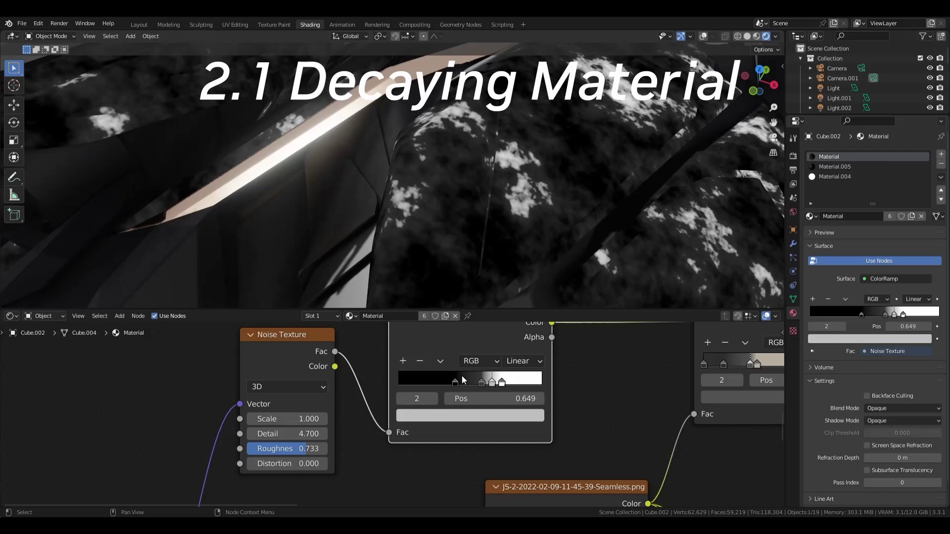
left_click(470, 415)
mouse_move(502, 382)
left_mouse_down()
mouse_move(489, 382)
mouse_move(522, 379)
left_mouse_up()
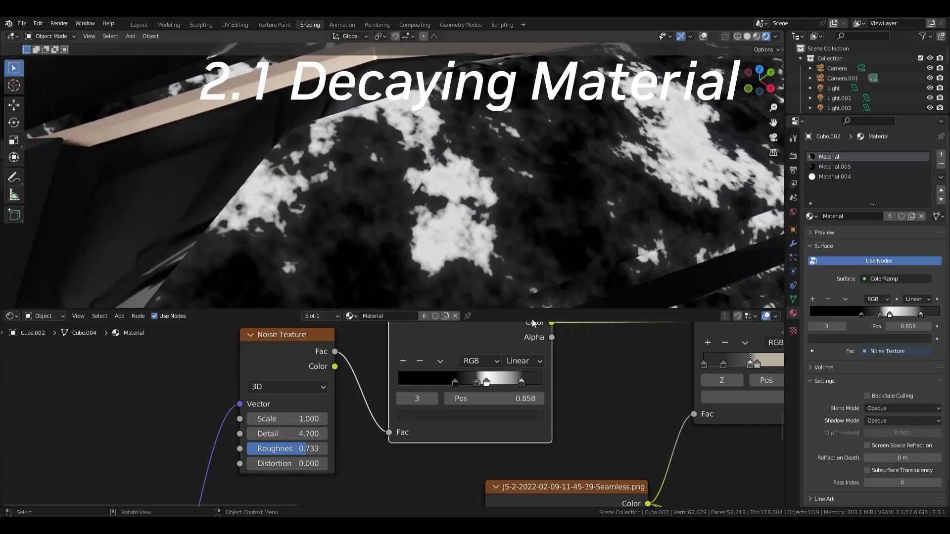
left_click(487, 382)
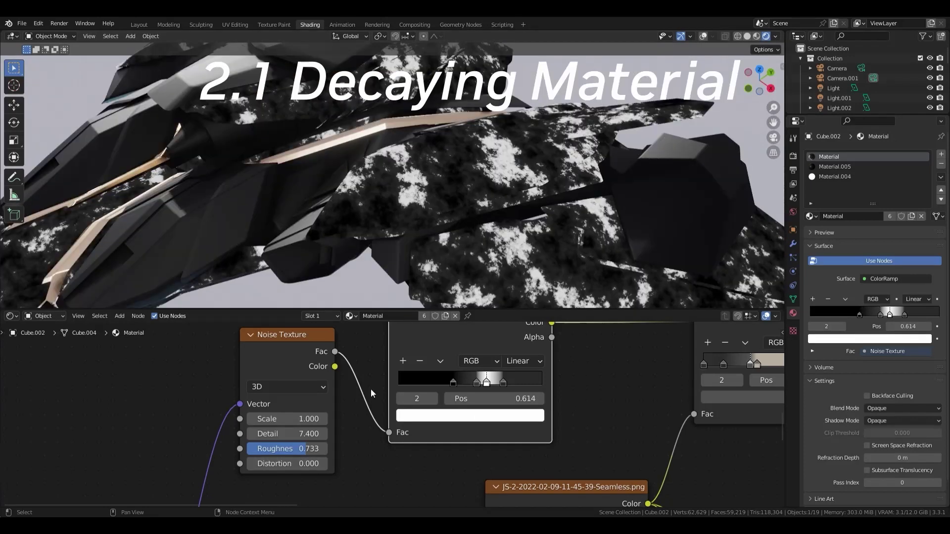
left_click_drag(503, 382, 487, 382)
left_click(470, 415)
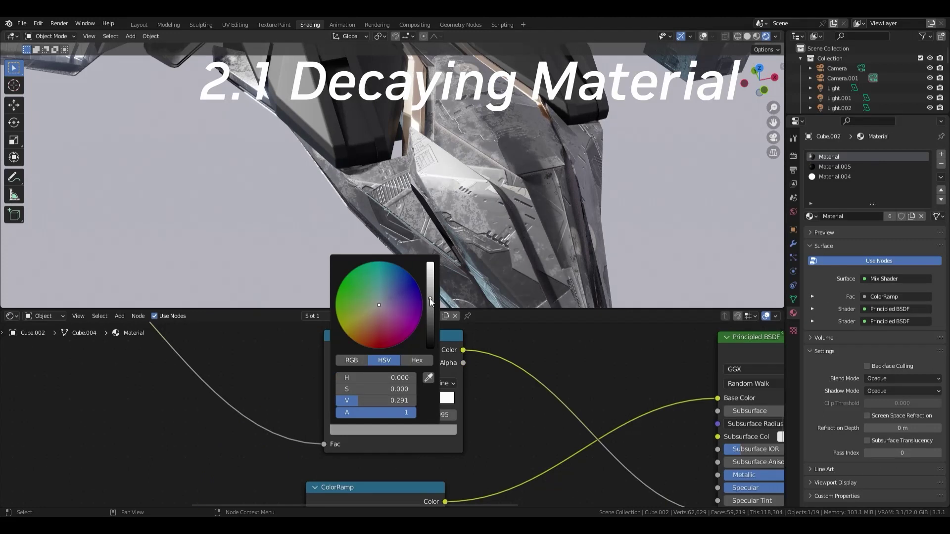
- Move the dark ColorRamp stop left and rewire the ColorRamp and Noise Texture links
left_click(364, 401)
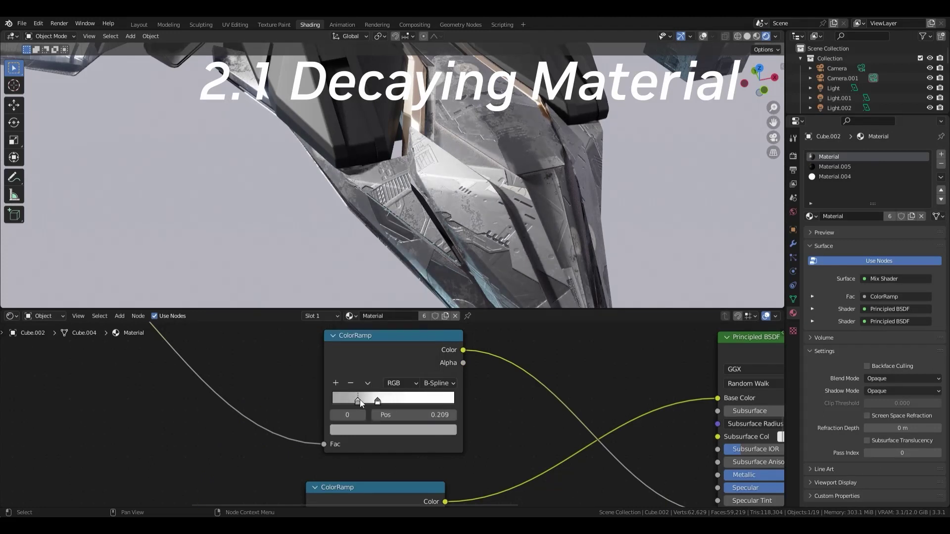
left_click_drag(360, 399, 343, 399)
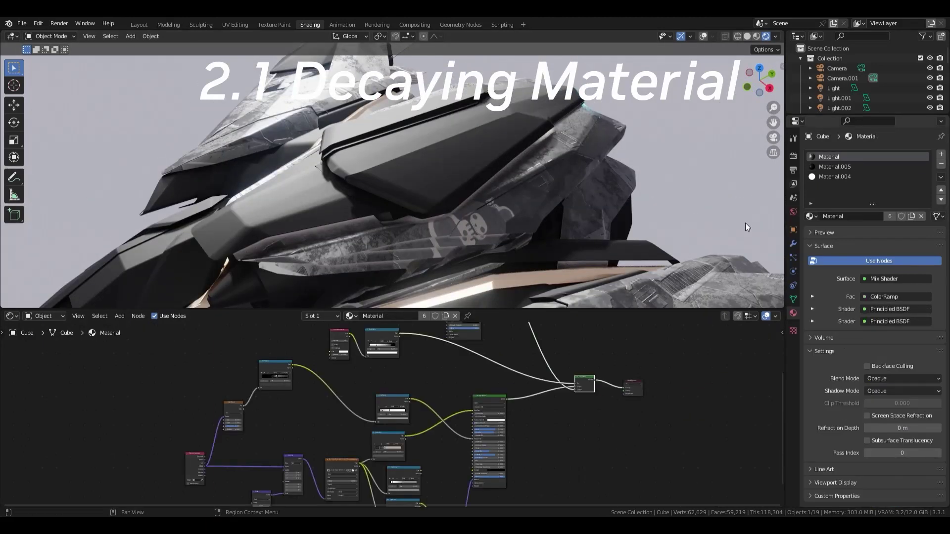
left_click_drag(250, 356, 608, 443)
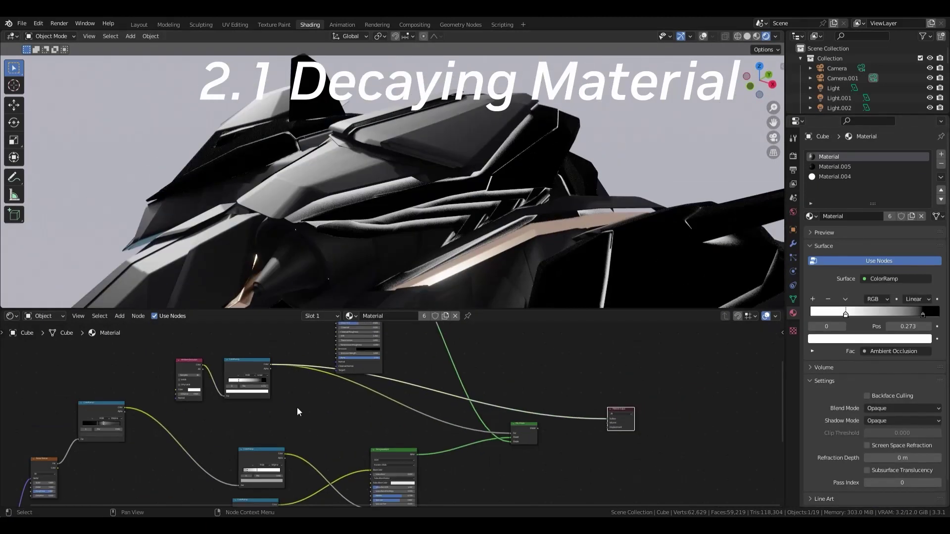
middle_click_drag(30, 446, 266, 386)
left_click_drag(266, 385, 268, 382)
scroll(350, 414, "down", 2)
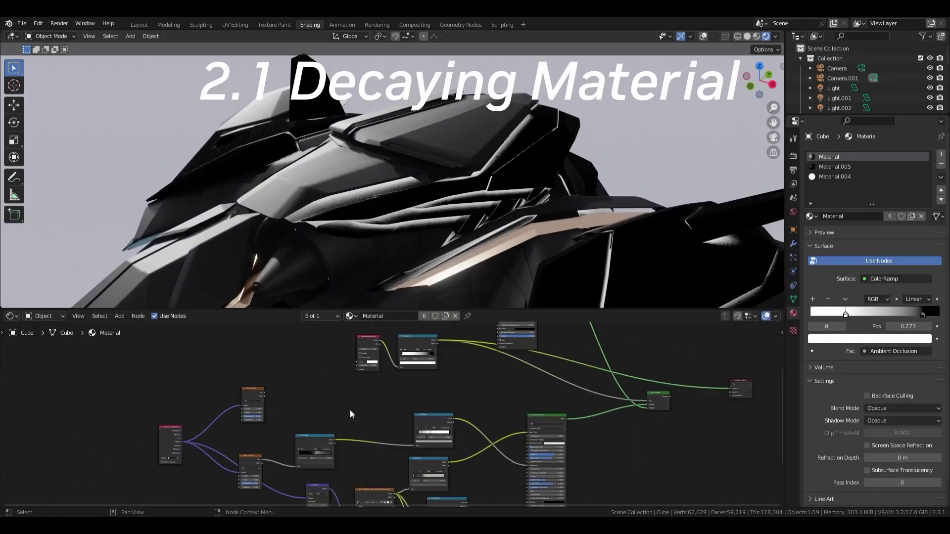
scroll(396, 418, "up", 2)
- Add a Multiply MixRGB node combining ColorRamp and Noise Texture, and slide a stop to 0.418
key("shift+a")
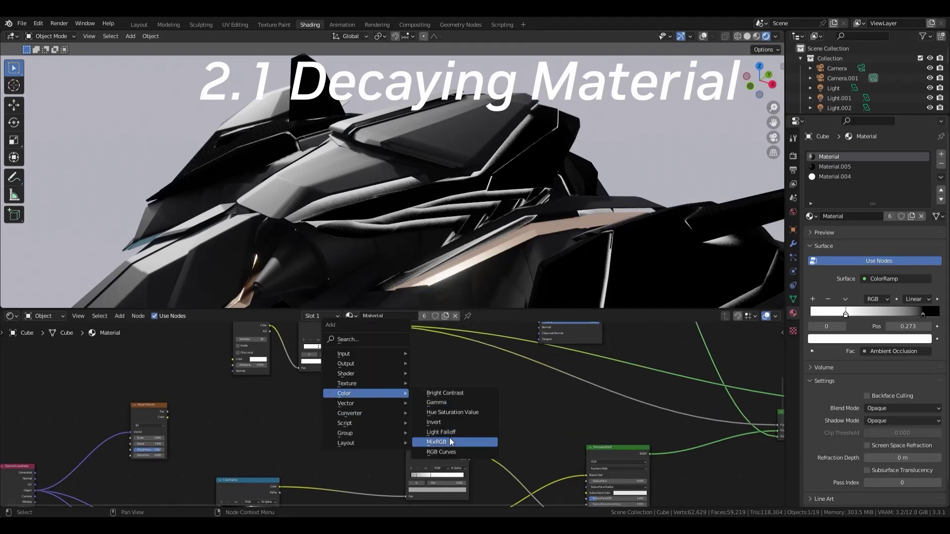
left_click(451, 442)
left_click(425, 396)
left_click_drag(98, 425, 424, 422)
left_click(447, 391)
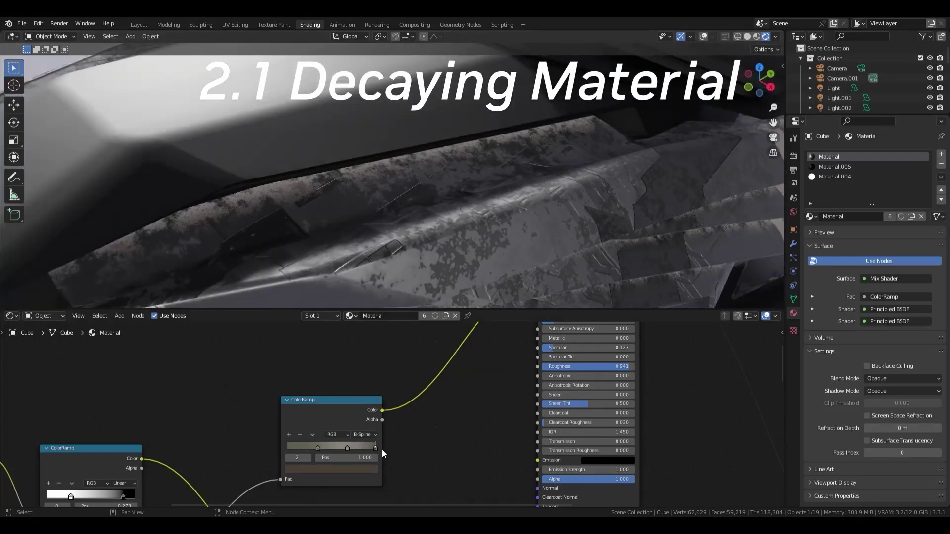
left_click_drag(381, 450, 320, 447)
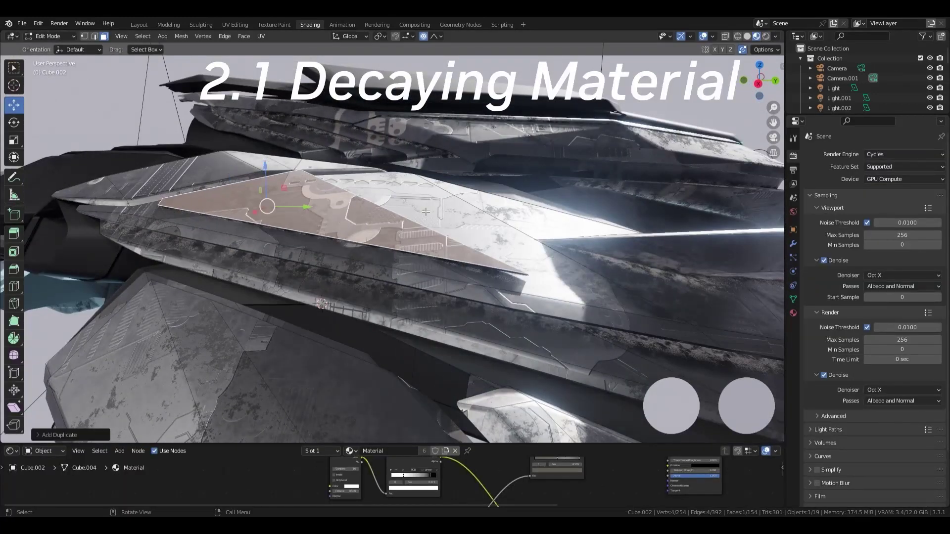
- Scale the duplicated hull face down with S, then Tab back to Object Mode
key("s")
left_click(399, 219)
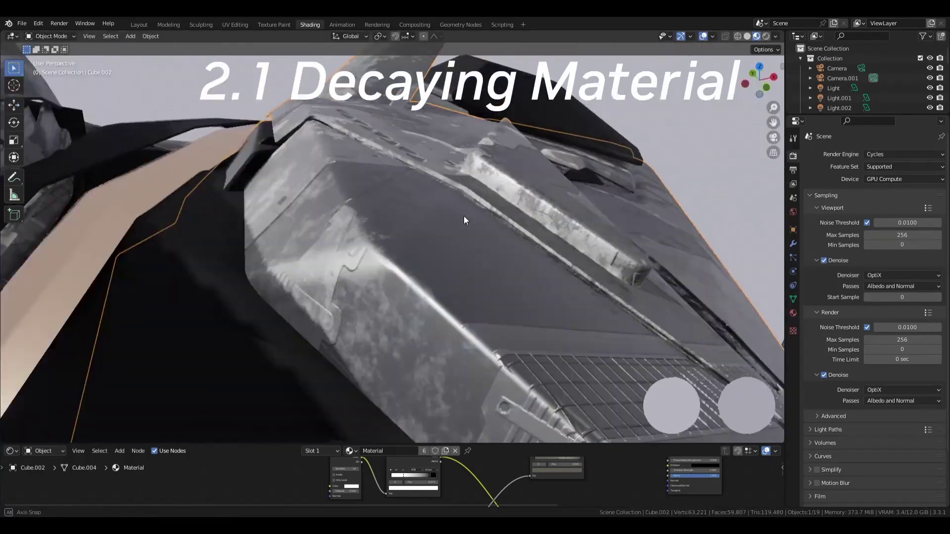
mouse_move(464, 216)
middle_mouse_down()
mouse_move(441, 211)
mouse_move(417, 239)
mouse_move(394, 228)
mouse_move(461, 231)
middle_mouse_up()
key("Tab")
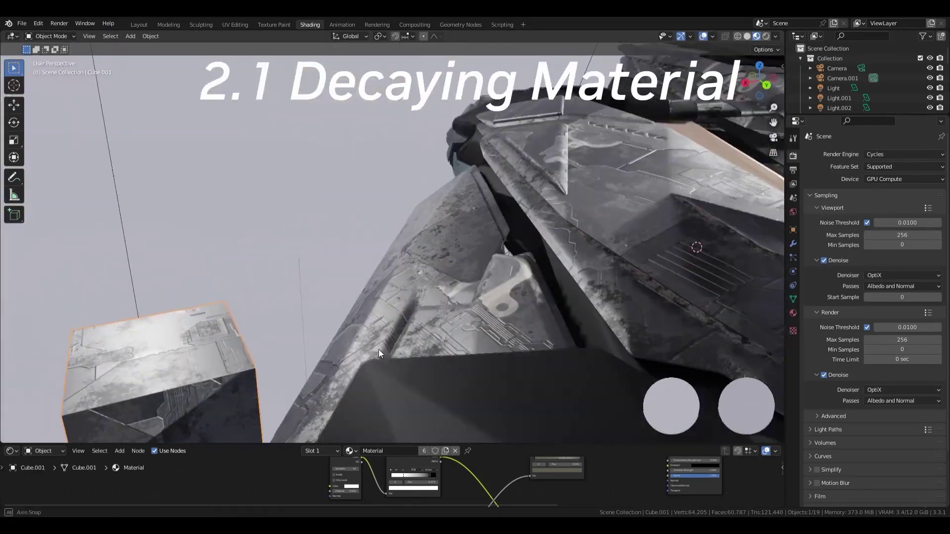
- Move the test cube beside the ship's hull
middle_click_drag(379, 350, 342, 328)
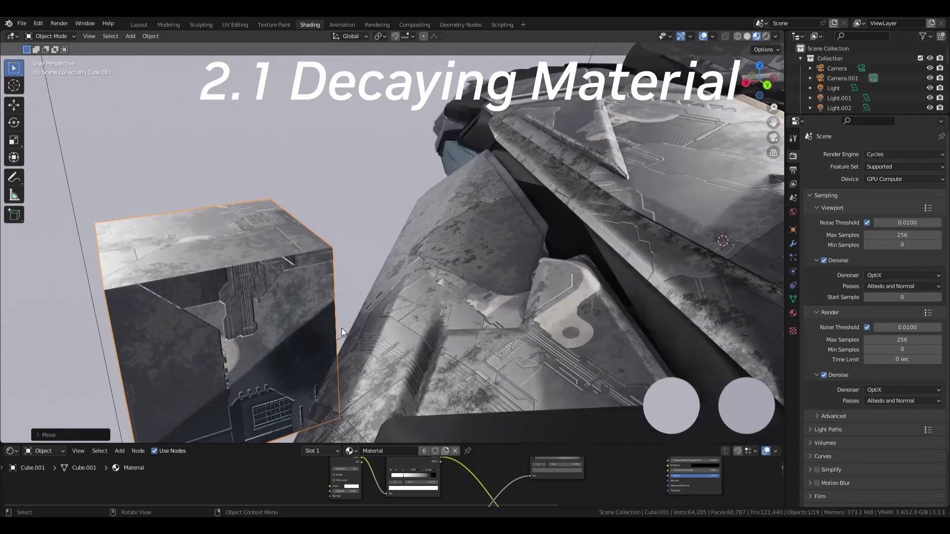
key("g")
mouse_move(431, 264)
middle_mouse_down()
mouse_move(410, 301)
mouse_move(451, 306)
mouse_move(467, 268)
middle_mouse_up()
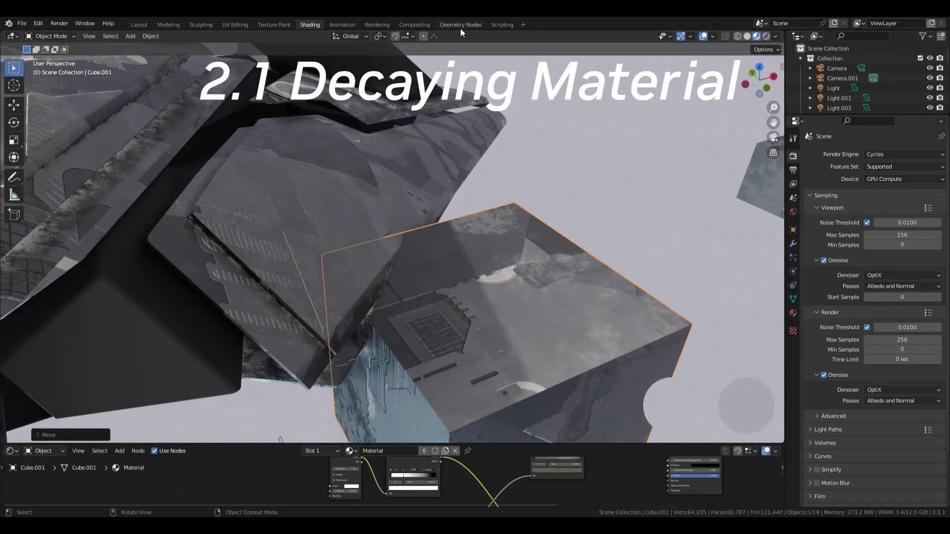
mouse_move(470, 99)
middle_mouse_down()
mouse_move(493, 147)
mouse_move(466, 154)
middle_mouse_up()
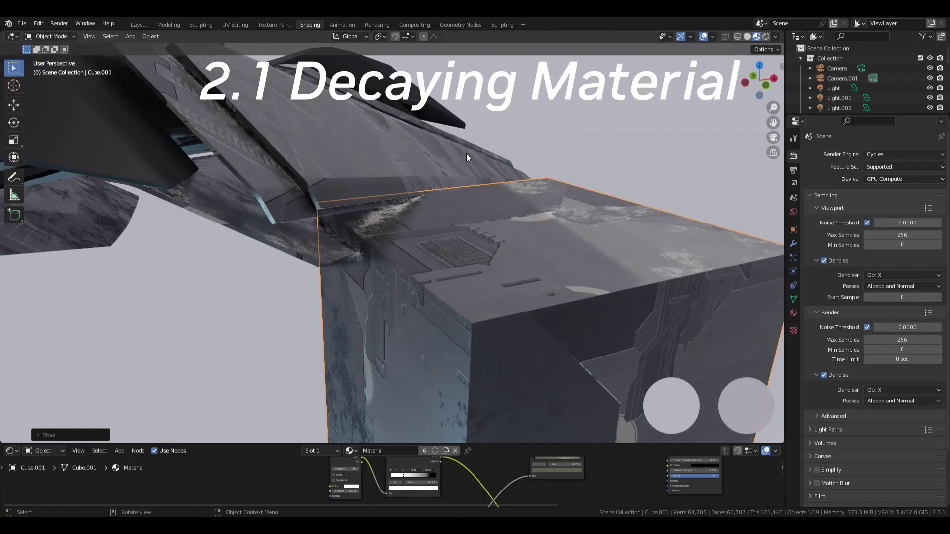
- Enlarge the node editor and switch the viewport to Rendered shading to inspect the AO dust
left_click_drag(503, 451, 503, 302)
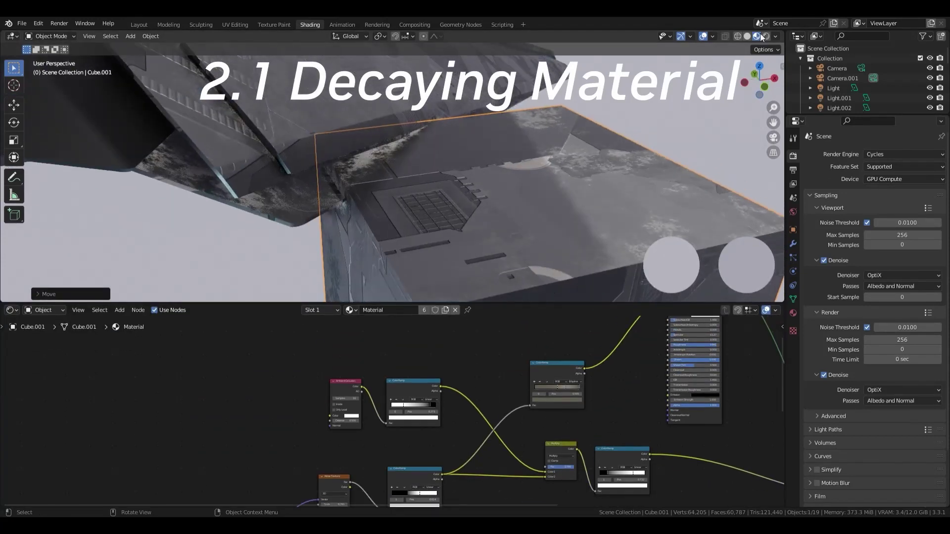
left_click(765, 36)
scroll(480, 244, "up", 3)
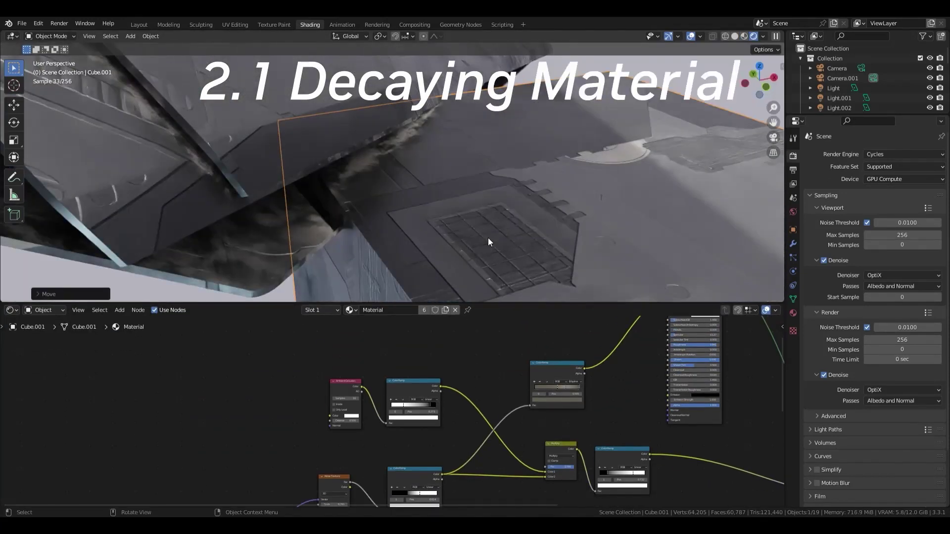
scroll(371, 420, "up", 4)
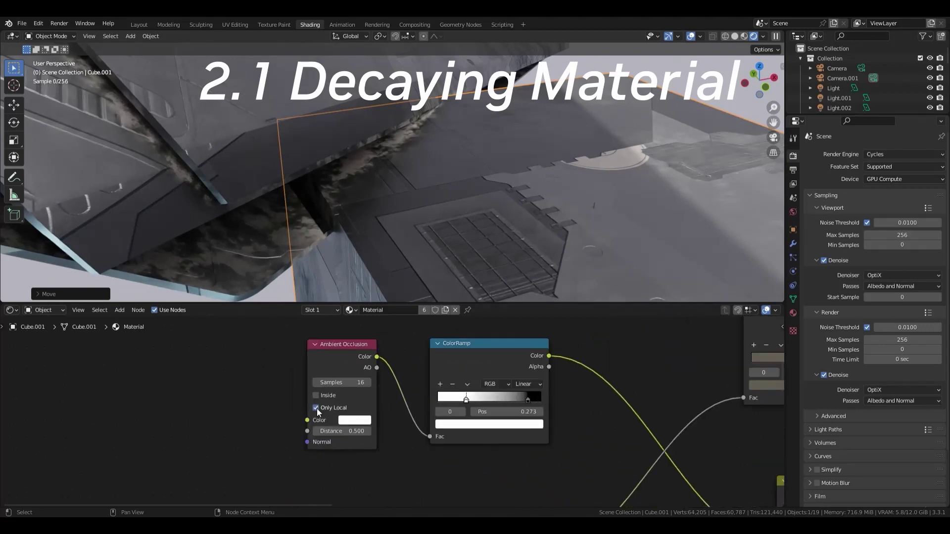
mouse_move(453, 194)
middle_mouse_down()
mouse_move(441, 142)
mouse_move(406, 132)
mouse_move(421, 170)
mouse_move(341, 138)
mouse_move(505, 232)
middle_mouse_up()
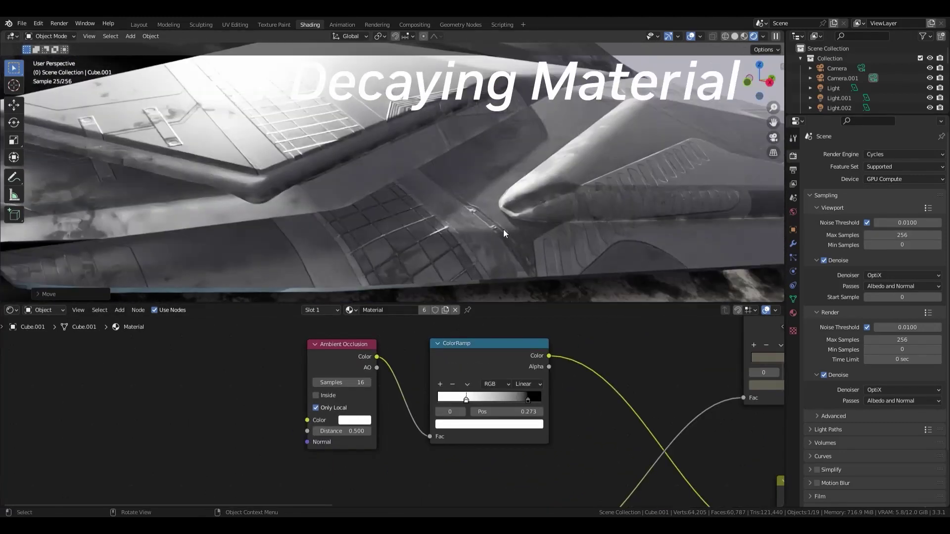
middle_click_drag(411, 216, 411, 215)
- Select the hull's wing piece in Edit Mode, picking the whole connected panel with Ctrl+L
left_click(373, 190)
key("Tab")
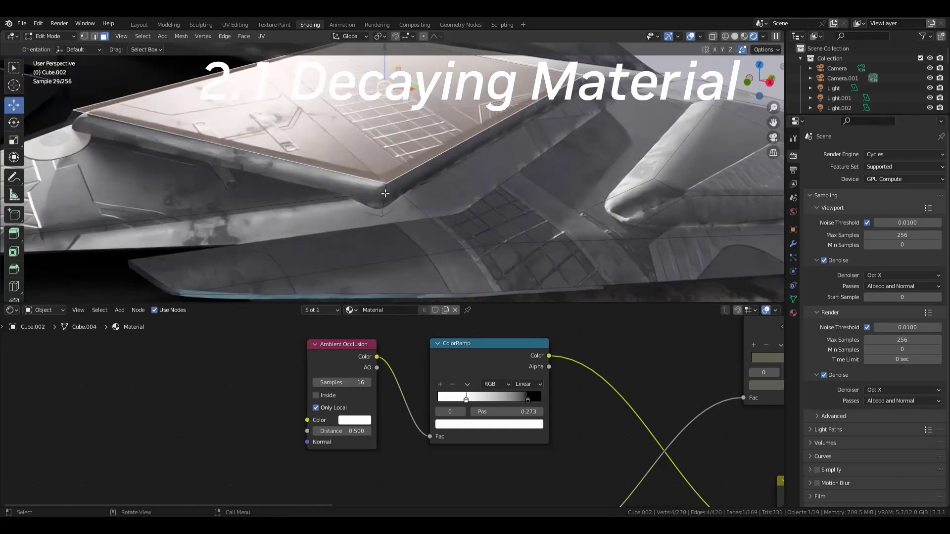
key("ctrl+l")
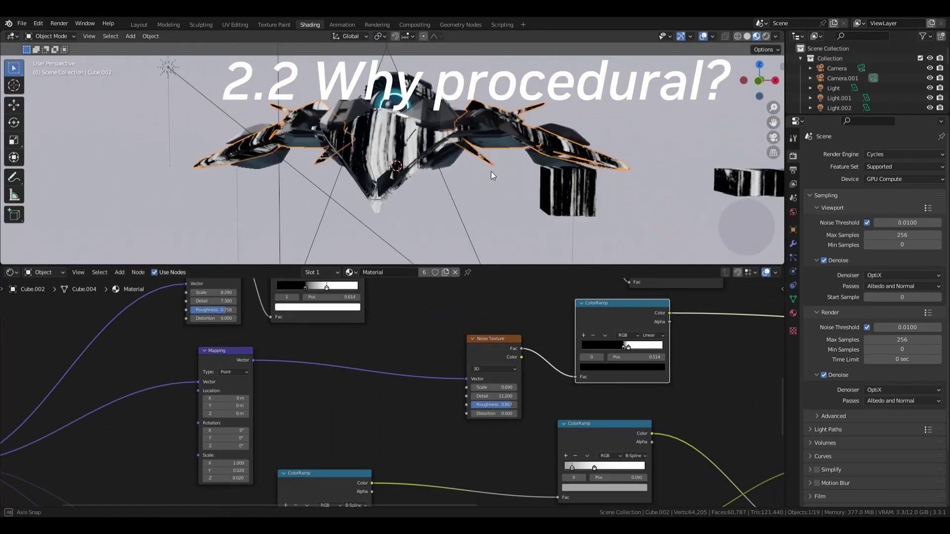
- Stretch the streak noise by setting the Mapping Scale Y to 0.07
middle_click_drag(492, 175, 461, 250)
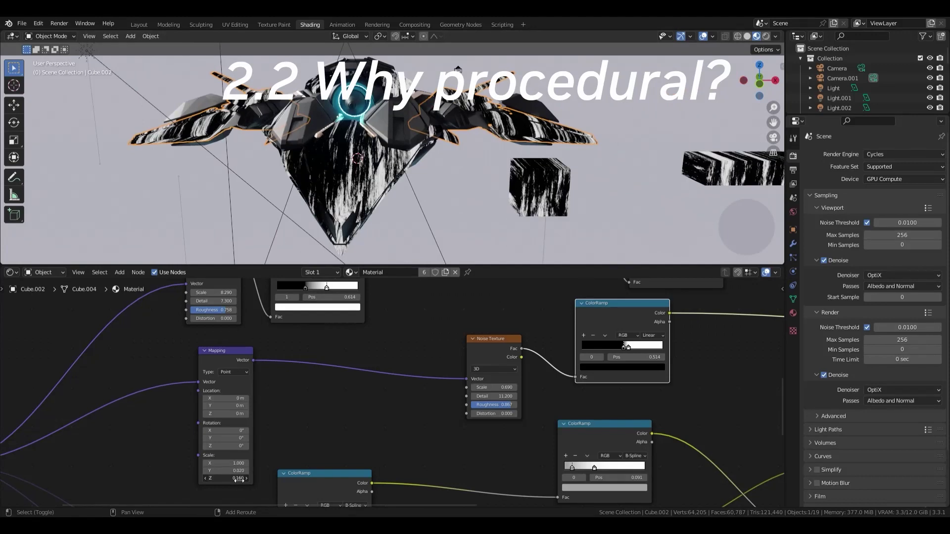
middle_click_drag(405, 198, 419, 191)
double_click(226, 471)
type("0.07")
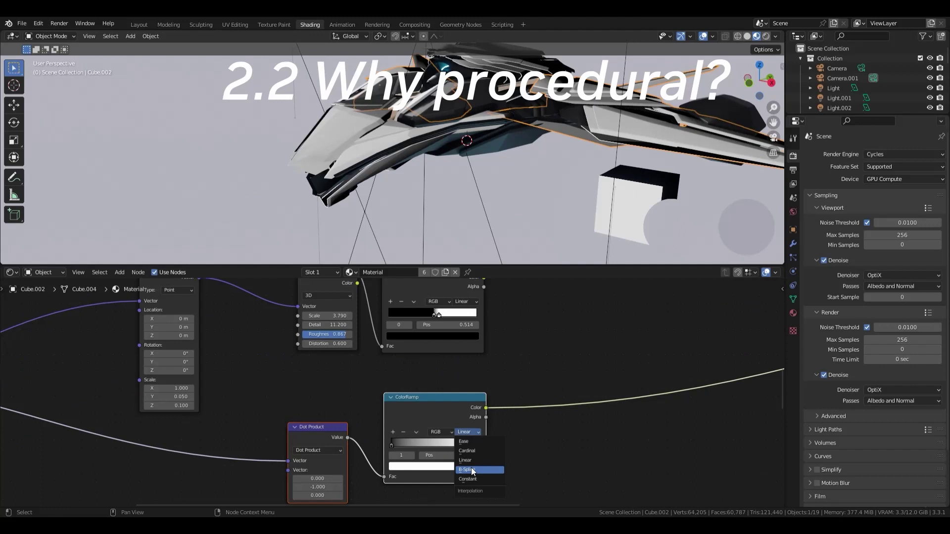
- Set the ColorRamp to B-Spline and combine both ramps through a Multiply node
left_click(471, 470)
scroll(416, 450, "down", 2)
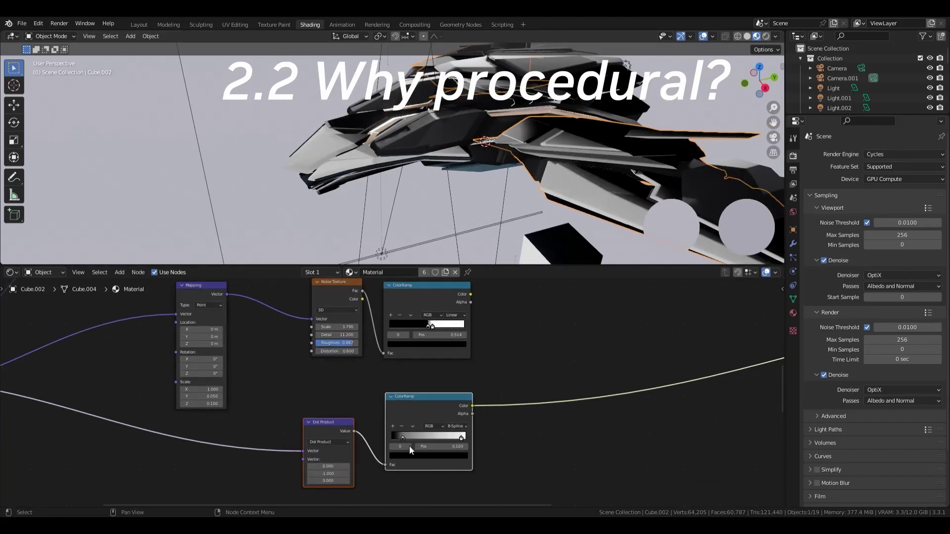
left_click(451, 430)
scroll(441, 396, "down", 2)
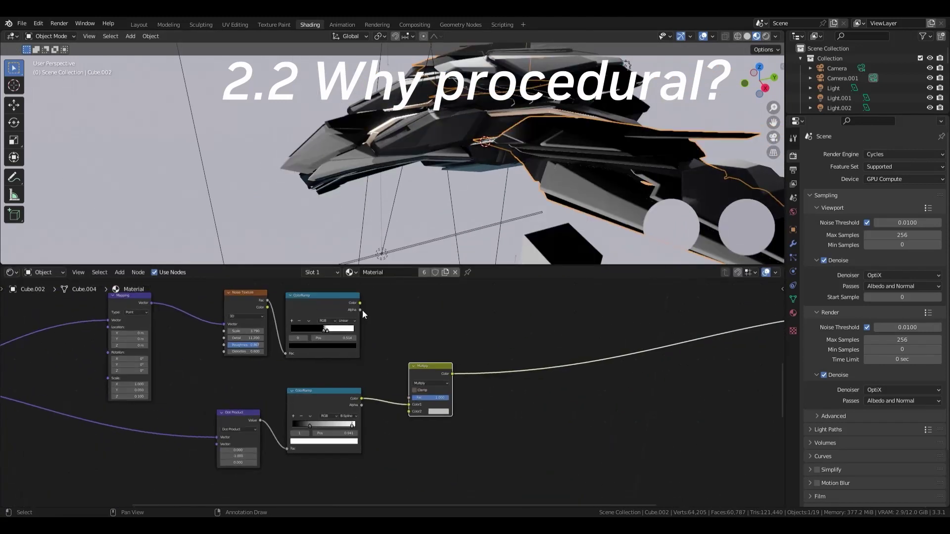
mouse_move(354, 287)
left_mouse_down()
mouse_move(411, 413)
mouse_move(417, 399)
left_mouse_up()
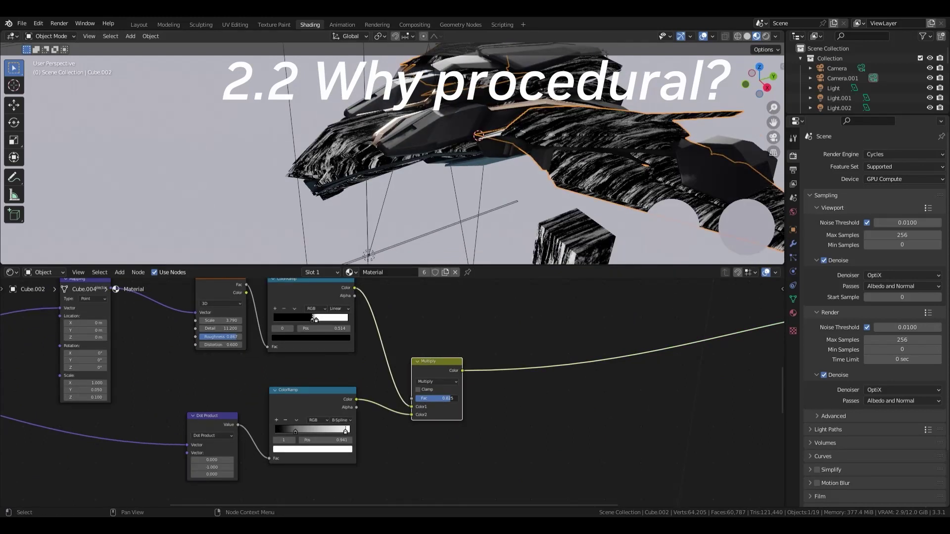
middle_click_drag(306, 434, 397, 418)
- Drop a Map Range node onto the Dot Product-to-ColorRamp link
key("shift+a")
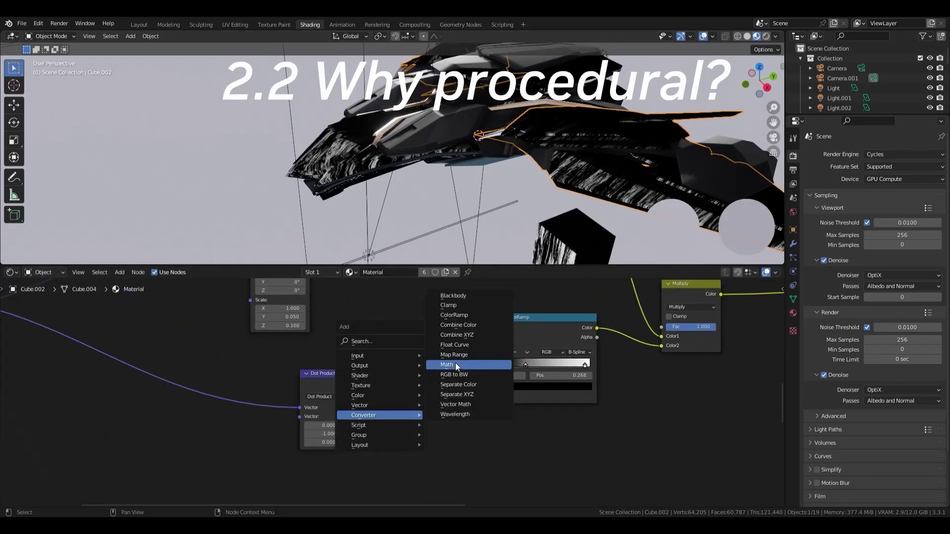
left_click(454, 355)
left_click(425, 381)
scroll(465, 370, "up", 1)
middle_click_drag(561, 367, 465, 370)
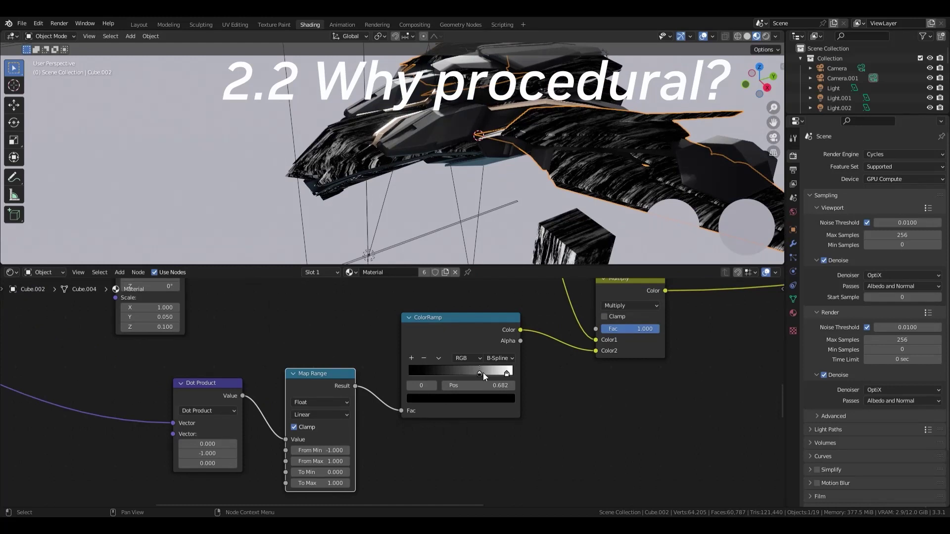
- Retune the ColorRamp stops to tighten the streak mask
middle_click_drag(530, 197, 494, 238)
scroll(395, 395, "down", 2)
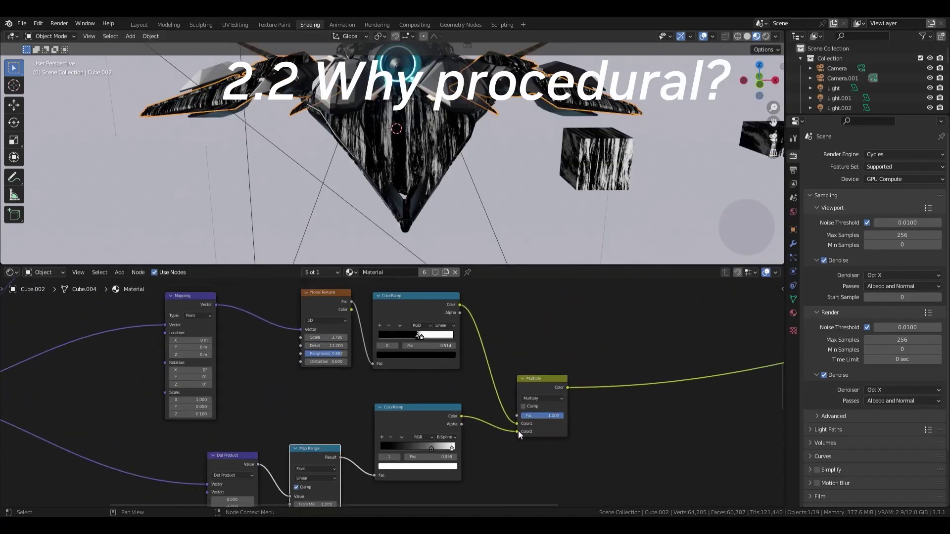
scroll(386, 356, "up", 1)
left_click_drag(387, 356, 382, 360)
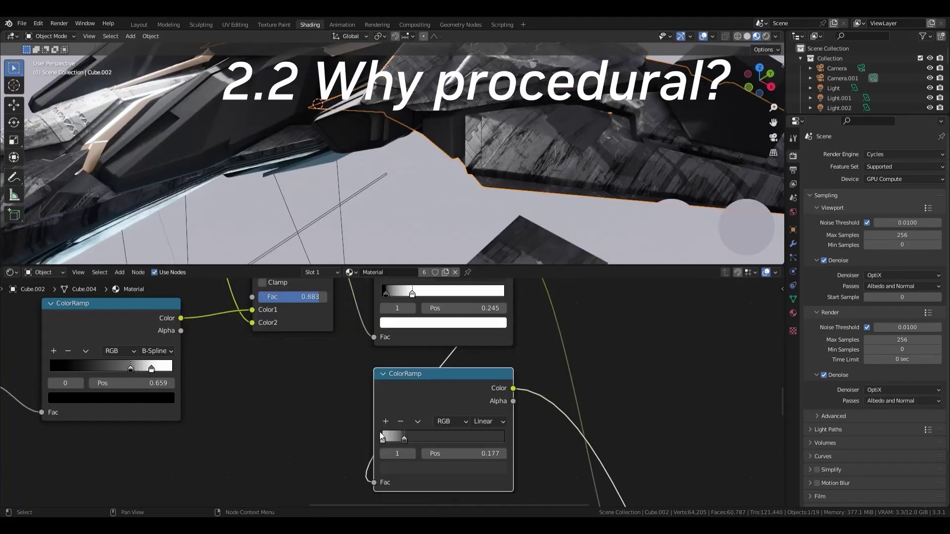
left_click_drag(386, 438, 389, 438)
- Scale the selected hull faces in Edit Mode, then return to Object Mode
key("Tab")
mouse_move(396, 159)
middle_mouse_down()
mouse_move(433, 157)
mouse_move(303, 136)
mouse_move(347, 163)
mouse_move(465, 187)
mouse_move(370, 189)
mouse_move(366, 166)
mouse_move(384, 160)
mouse_move(373, 111)
mouse_move(498, 149)
mouse_move(496, 178)
middle_mouse_up()
mouse_move(566, 151)
middle_mouse_down()
mouse_move(483, 202)
mouse_move(563, 195)
middle_mouse_up()
key("s")
left_click(517, 212)
key("g")
key("Escape")
mouse_move(498, 172)
middle_mouse_down()
mouse_move(342, 168)
mouse_move(396, 162)
mouse_move(589, 193)
mouse_move(443, 199)
mouse_move(454, 193)
middle_mouse_up()
key("Tab")
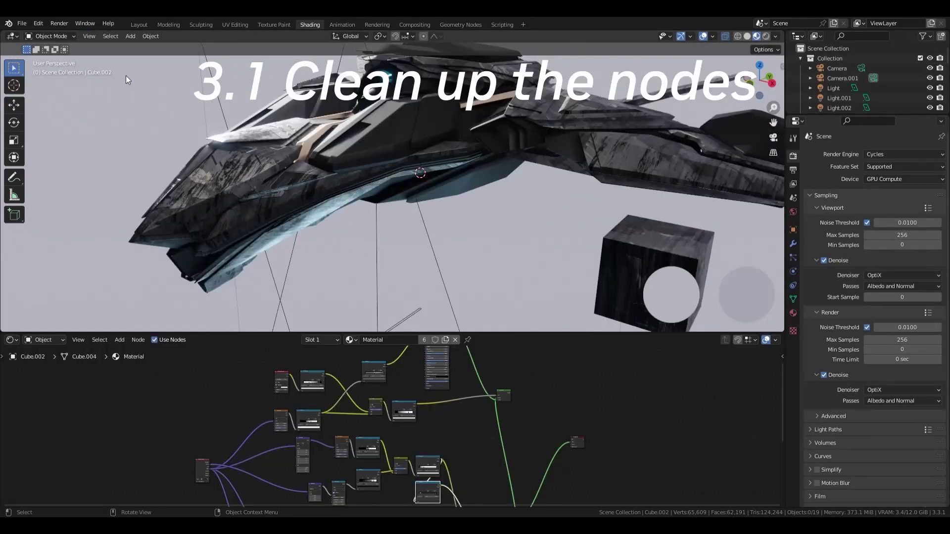
- Place a frame around the directional decay nodes
mouse_move(147, 197)
middle_mouse_down()
mouse_move(509, 251)
mouse_move(473, 405)
mouse_move(526, 449)
middle_mouse_up()
scroll(495, 405, "up", 2)
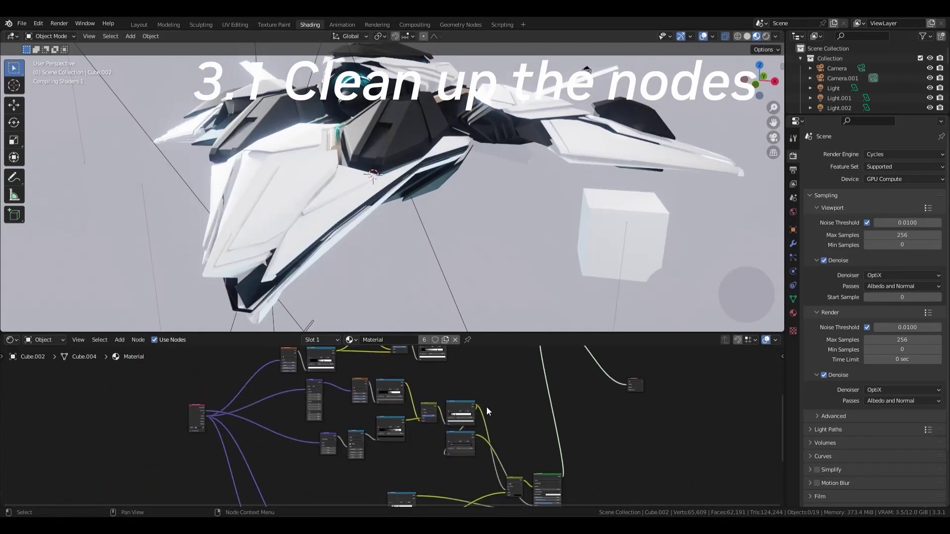
scroll(527, 449, "down", 2)
middle_click_drag(340, 346, 344, 384)
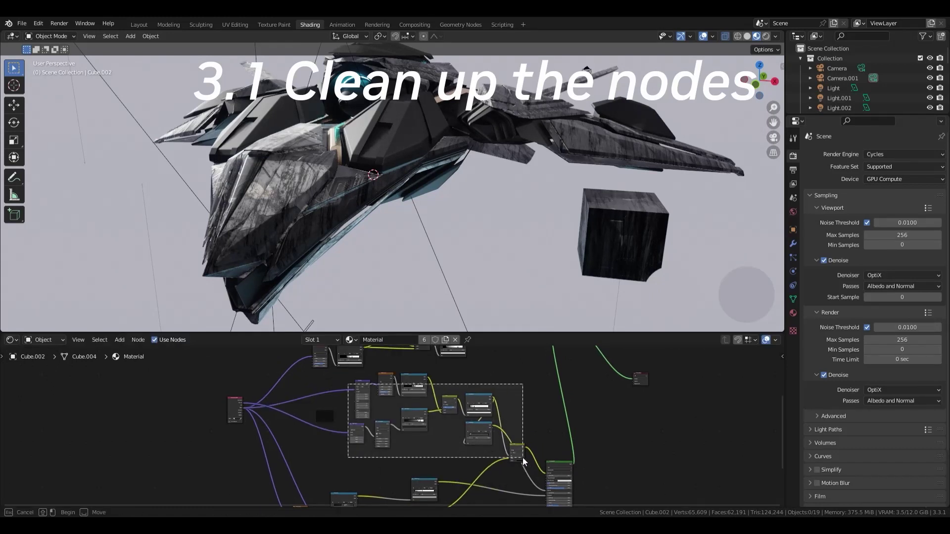
left_click(373, 449)
scroll(372, 449, "up", 2)
scroll(372, 435, "up", 1)
- Label the frame in the node properties panel and tint it orange-tan
key("n")
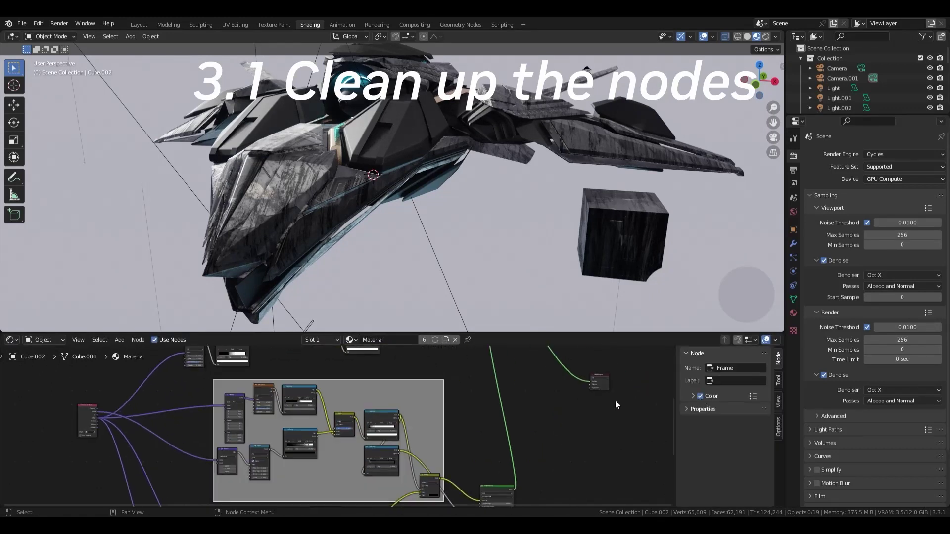
scroll(376, 435, "up", 2)
left_click(739, 380)
type("Directional Decay")
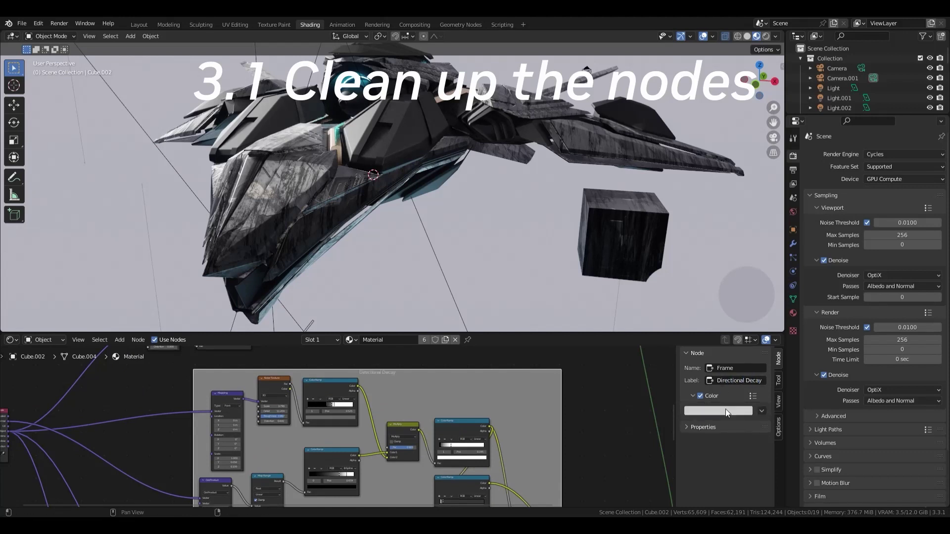
left_click(725, 409)
left_click(737, 317)
scroll(544, 389, "down", 3)
scroll(495, 408, "down", 1)
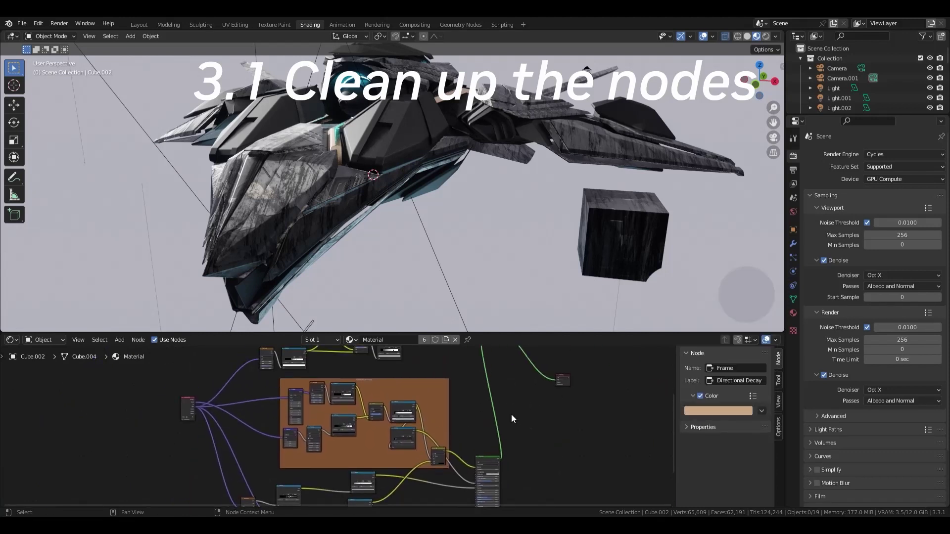
- Select the cluster of AO shader nodes to be grouped
middle_click_drag(511, 419, 512, 390)
left_click(485, 434)
middle_click_drag(444, 424, 460, 449)
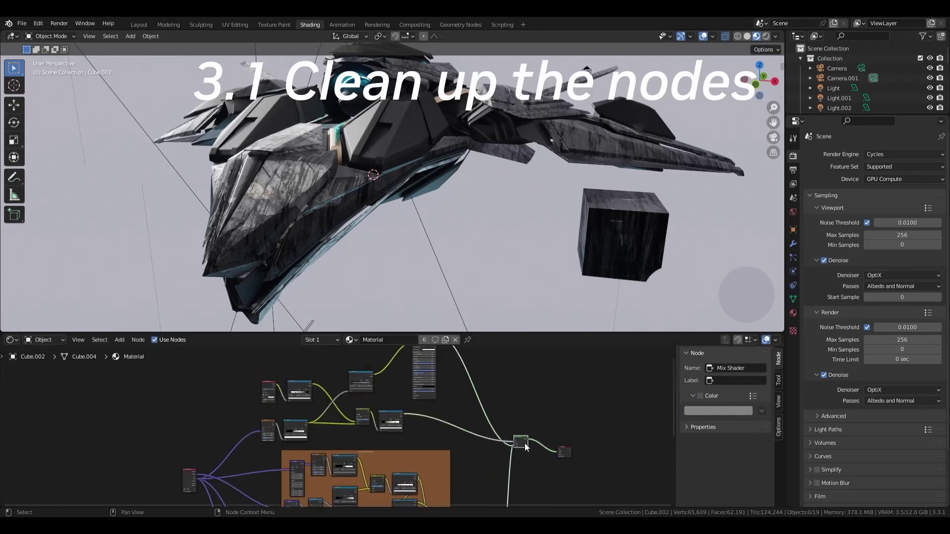
scroll(460, 223, "up", 4)
scroll(417, 444, "down", 1)
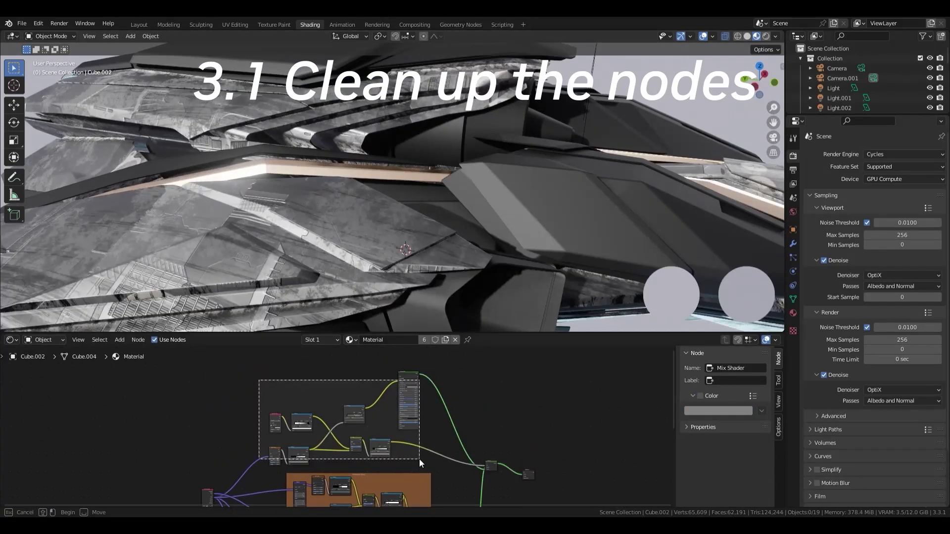
left_click_drag(419, 459, 420, 459)
scroll(427, 362, "up", 2)
- Group the selected nodes as AO Dust, exit the group, and reposition its node
left_click(383, 422)
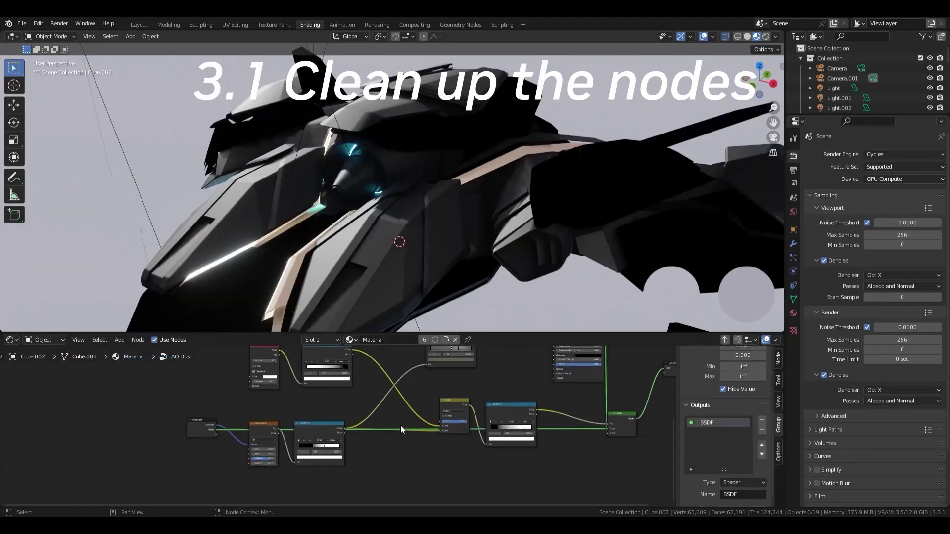
key("Tab")
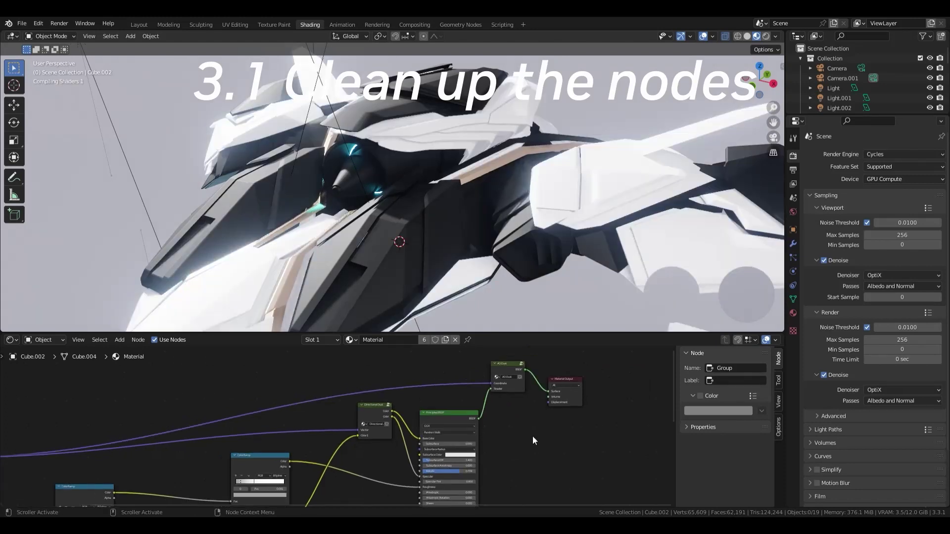
scroll(532, 435, "down", 3)
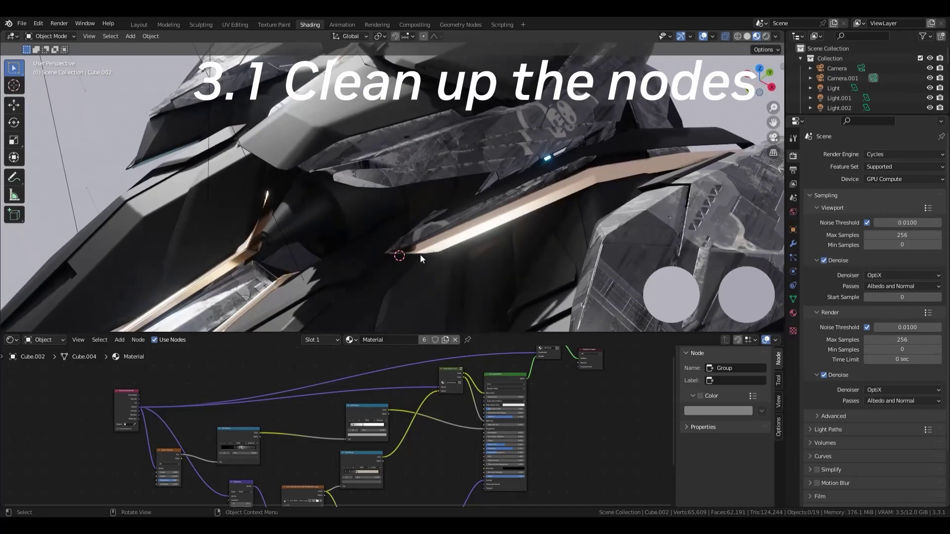
scroll(435, 408, "up", 4)
left_click_drag(482, 394, 485, 384)
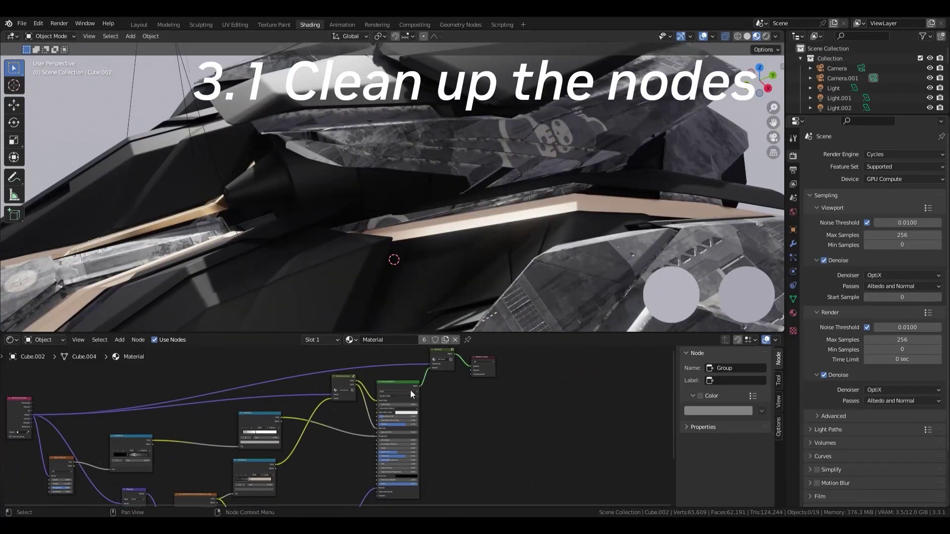
left_click(360, 435)
scroll(408, 401, "up", 5)
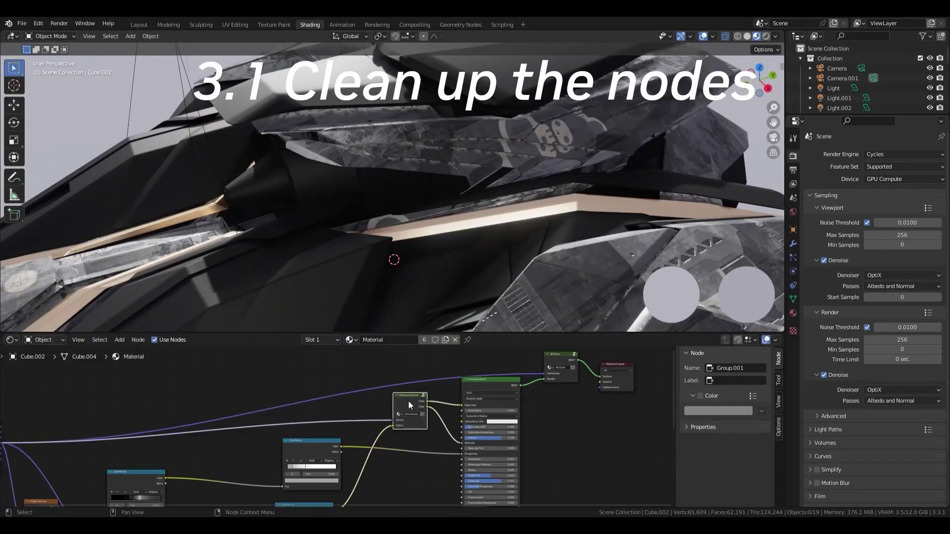
left_click(531, 358)
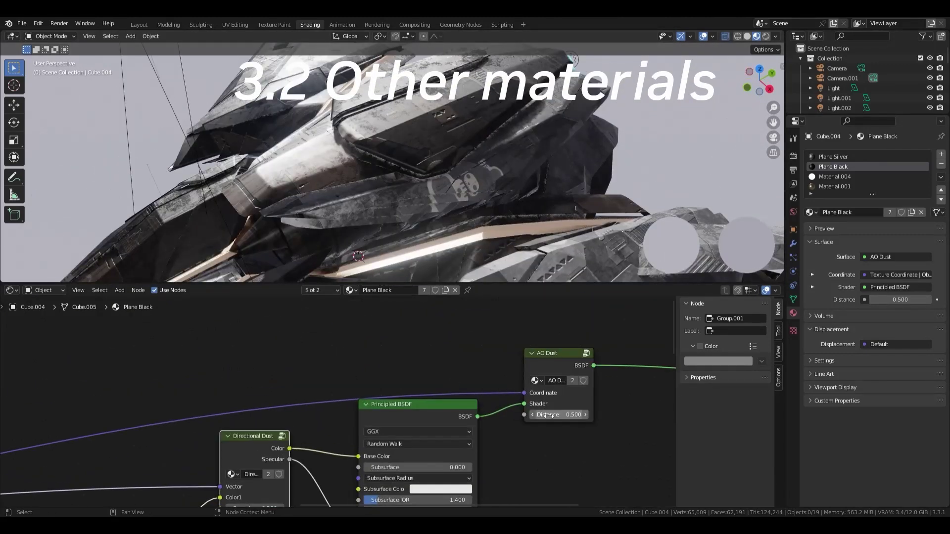
- Raise the AO Dust group's Distance to 0.560 and orbit to check the ship
left_click_drag(552, 416, 564, 416, "shift")
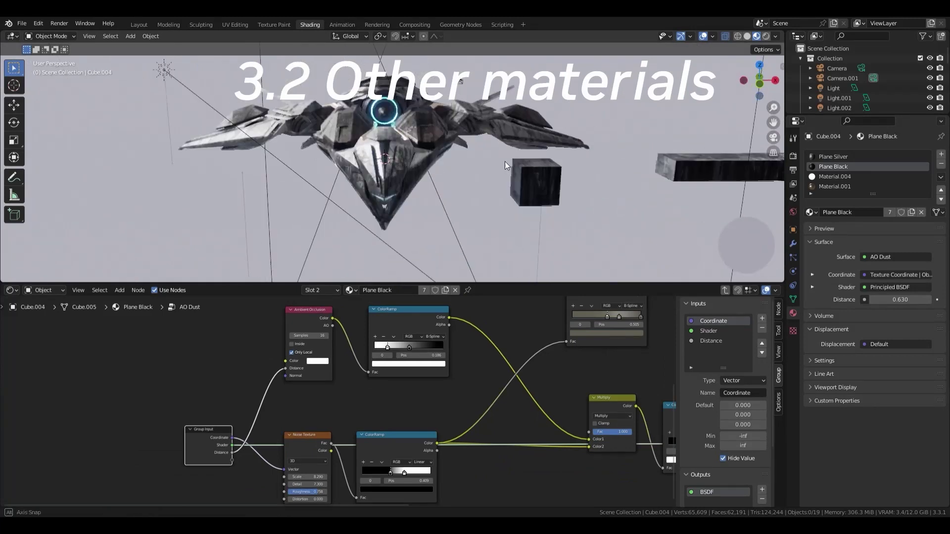
mouse_move(460, 235)
middle_mouse_down()
mouse_move(539, 201)
mouse_move(470, 179)
mouse_move(578, 185)
mouse_move(431, 227)
middle_mouse_up()
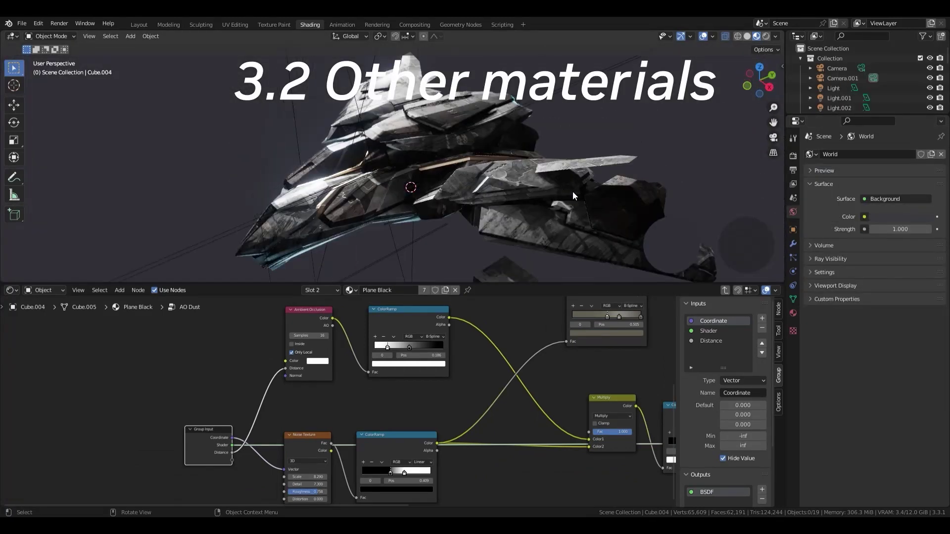
middle_click_drag(572, 191, 529, 188)
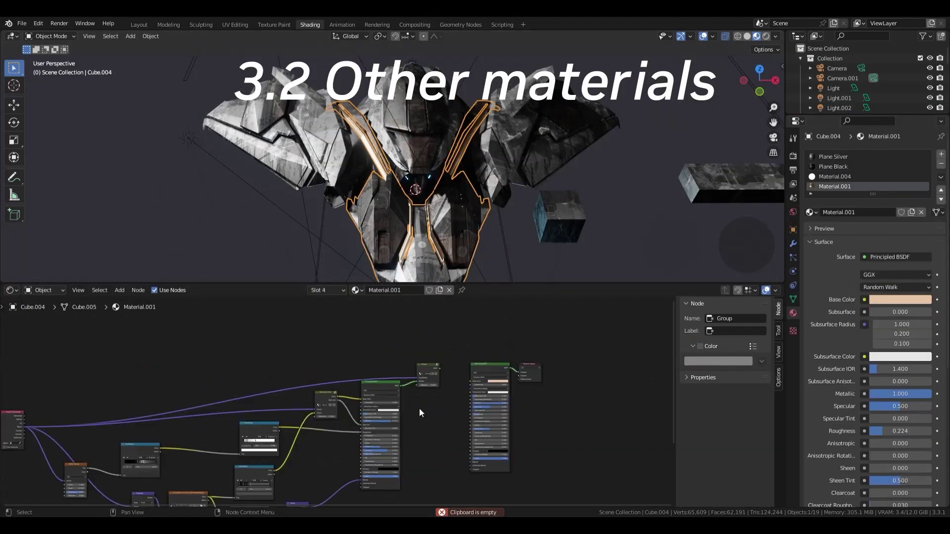
scroll(508, 377, "up", 3)
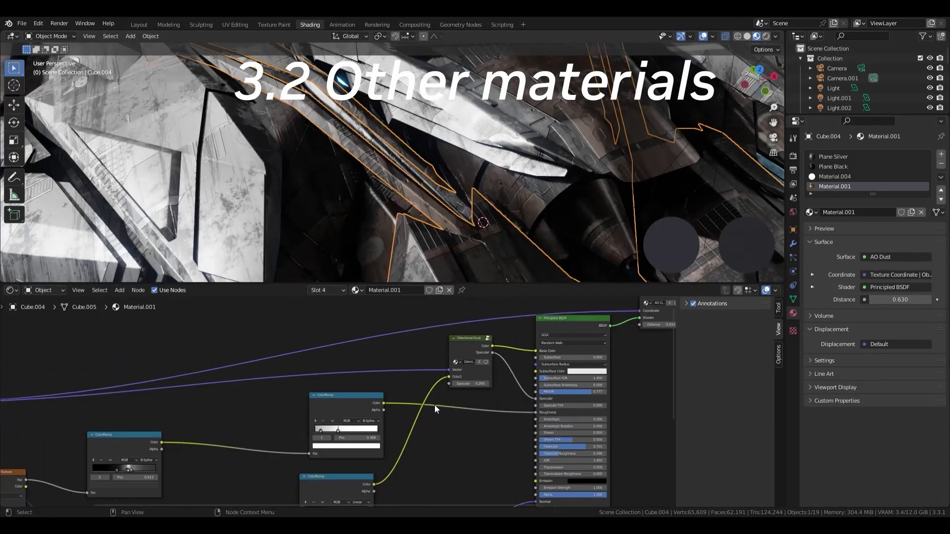
scroll(435, 405, "up", 3)
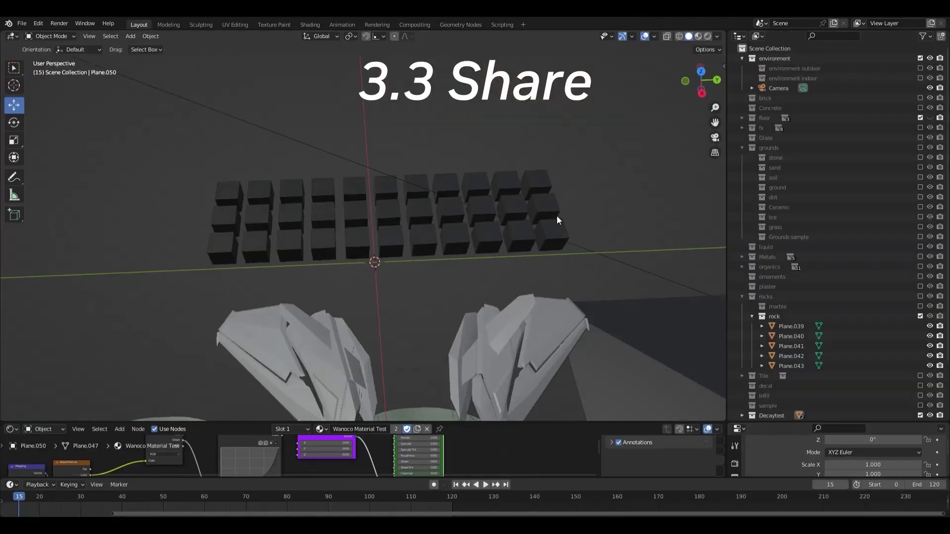
- Preview the material library scene in Rendered, then Material Preview shading, orbiting around the rocks and cubes
left_click(707, 37)
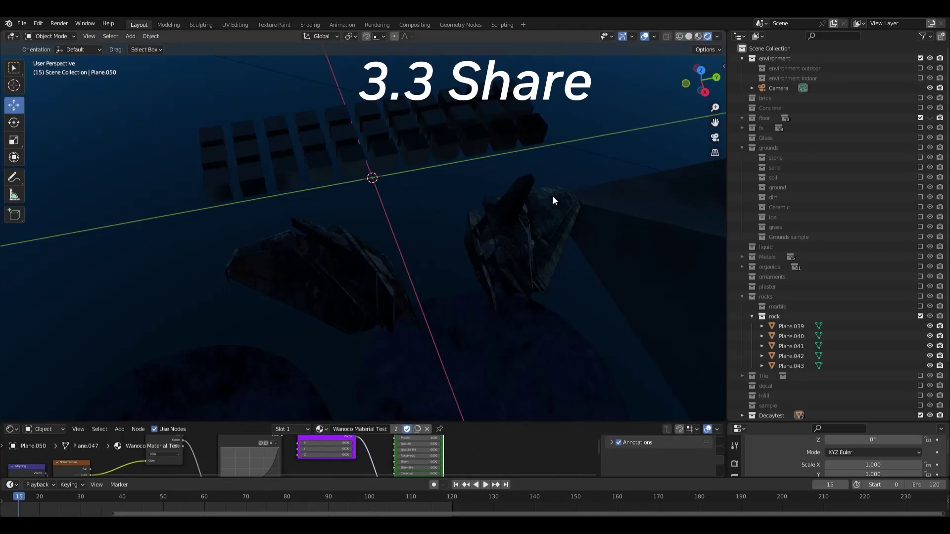
left_click(698, 36)
middle_click_drag(476, 221, 464, 212)
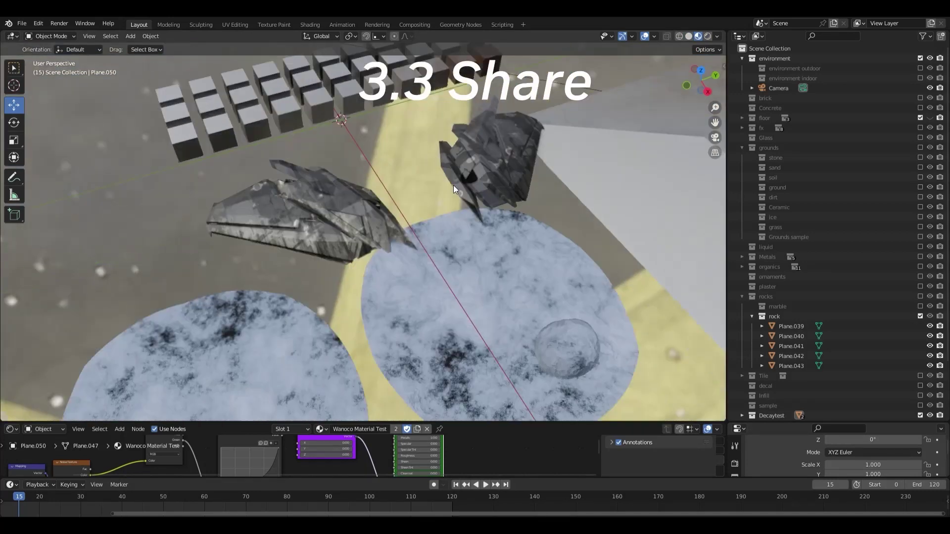
scroll(464, 212, "down", 2)
scroll(449, 221, "down", 3)
scroll(488, 209, "up", 1)
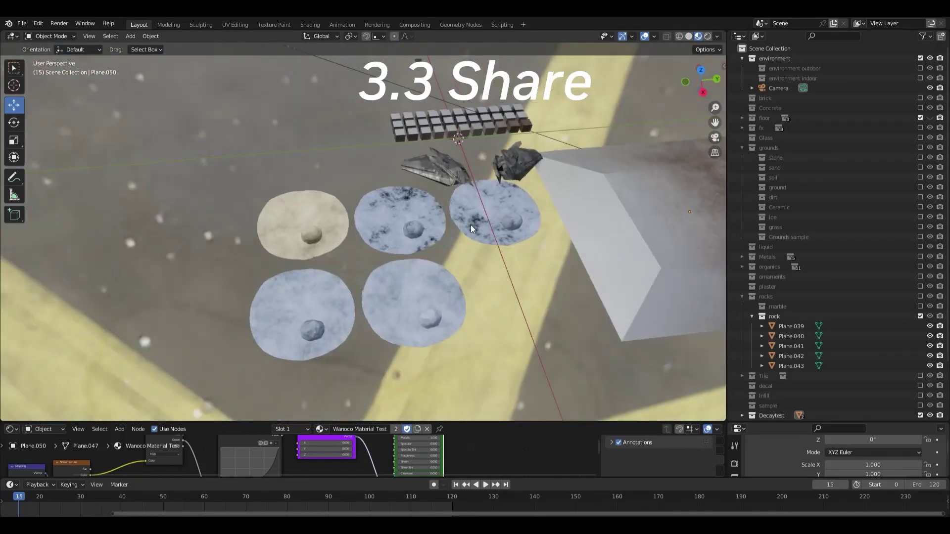
scroll(470, 224, "up", 4)
mouse_move(366, 249)
middle_mouse_down()
mouse_move(381, 270)
mouse_move(446, 254)
mouse_move(438, 239)
mouse_move(446, 262)
mouse_move(429, 265)
mouse_move(466, 242)
middle_mouse_up()
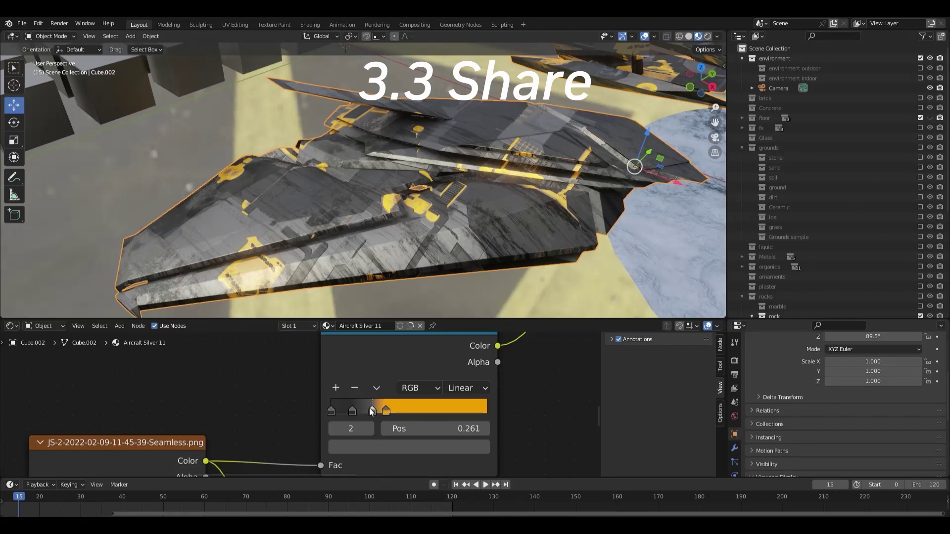
- Move the yellow ColorRamp stop to 0.298 and revert the aircraft file to show yellow hull patches
left_click_drag(369, 409, 377, 409)
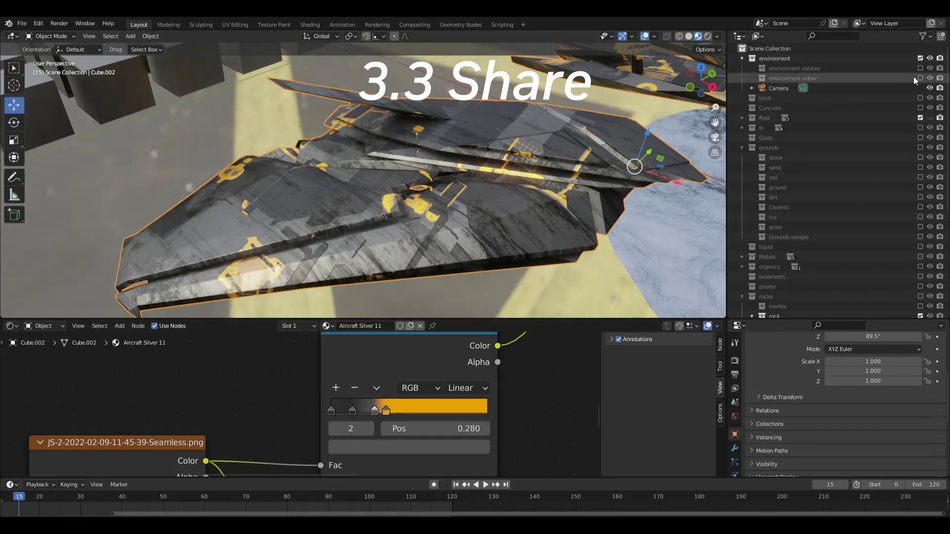
middle_click_drag(566, 180, 513, 192)
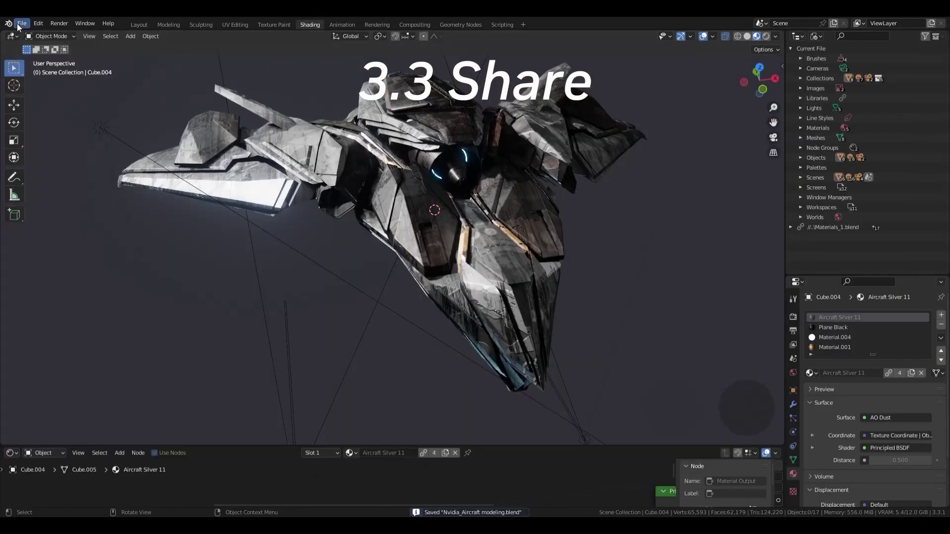
left_click(32, 62)
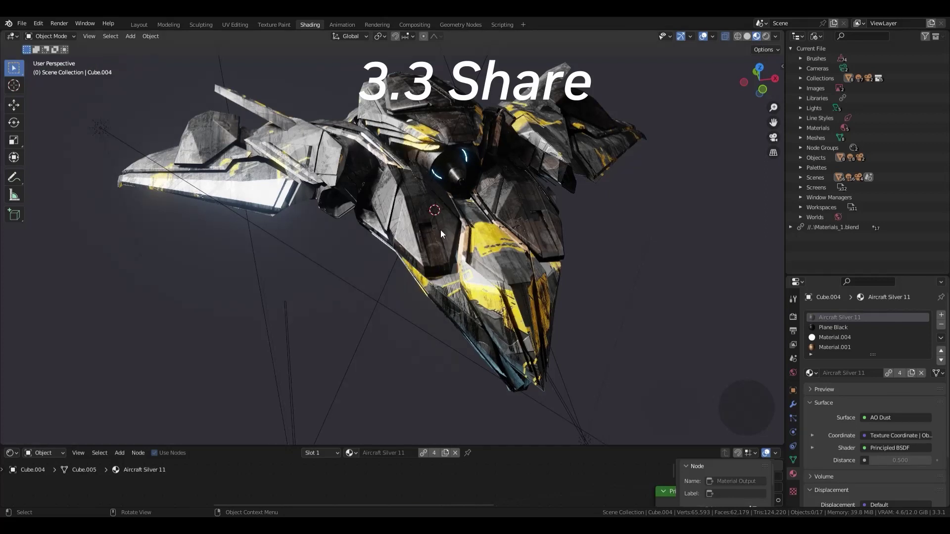
mouse_move(441, 230)
middle_mouse_down()
mouse_move(482, 254)
mouse_move(427, 242)
mouse_move(245, 269)
mouse_move(247, 260)
middle_mouse_up()
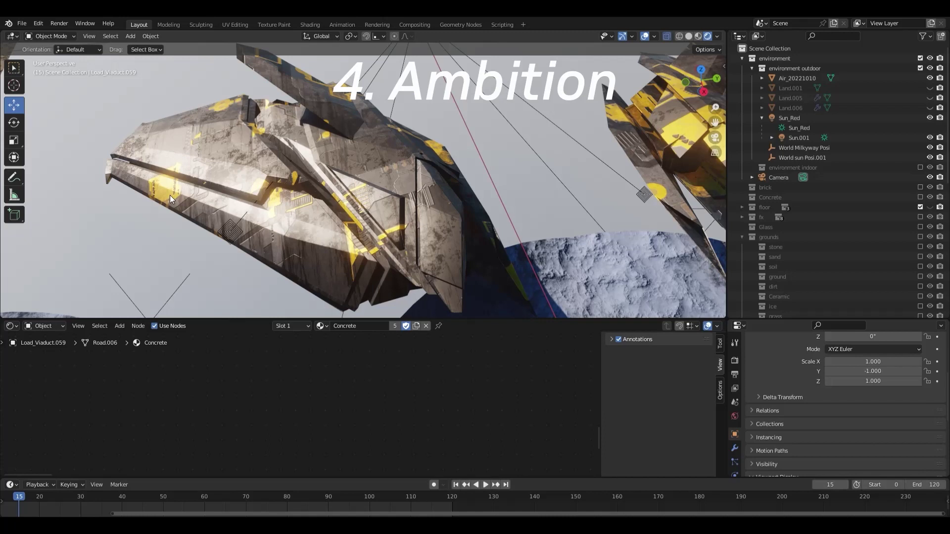
- Orbit and pan across the periodic-table tiles and disk platform, then around the yellow-painted aircraft
mouse_move(459, 206)
middle_mouse_down()
mouse_move(481, 205)
mouse_move(449, 212)
mouse_move(421, 103)
mouse_move(423, 179)
mouse_move(452, 165)
mouse_move(360, 176)
mouse_move(569, 164)
mouse_move(607, 121)
mouse_move(572, 114)
mouse_move(556, 154)
mouse_move(466, 167)
middle_mouse_up()
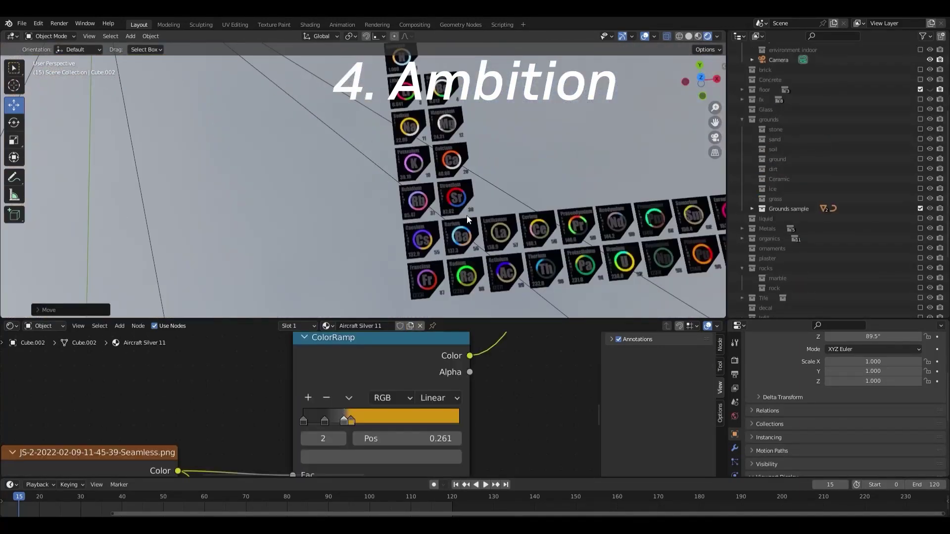
mouse_move(467, 215)
middle_mouse_down()
mouse_move(509, 182)
mouse_move(483, 186)
mouse_move(507, 312)
middle_mouse_up()
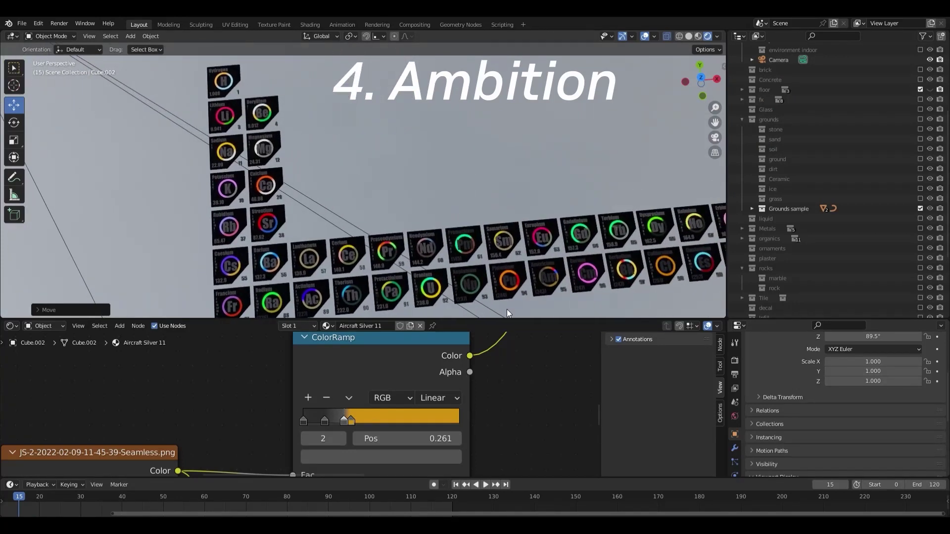
mouse_move(518, 437)
middle_mouse_down("shift")
mouse_move(489, 321)
mouse_move(426, 339)
middle_mouse_up("shift")
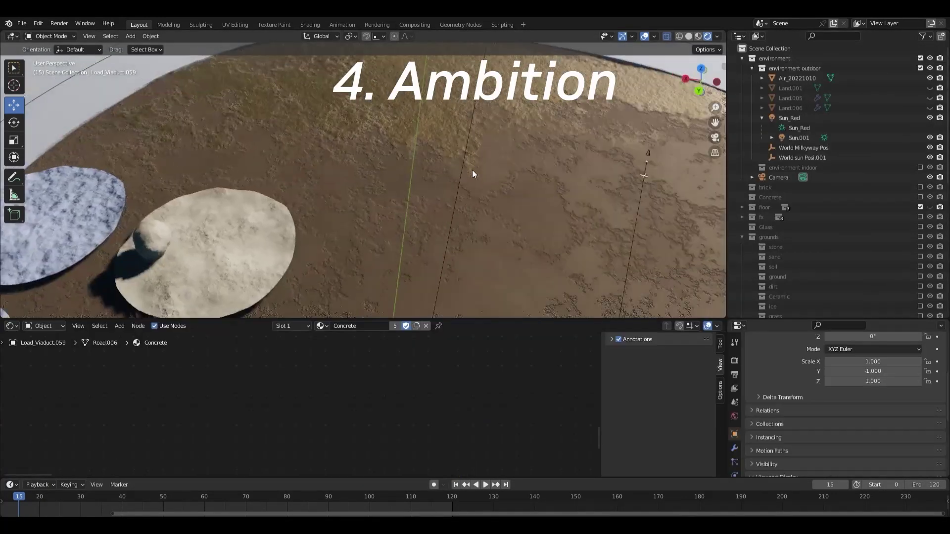
scroll(402, 192, "down", 5)
mouse_move(402, 192)
middle_mouse_down()
mouse_move(483, 198)
mouse_move(501, 186)
mouse_move(361, 197)
mouse_move(465, 197)
middle_mouse_up()
scroll(397, 204, "up", 3)
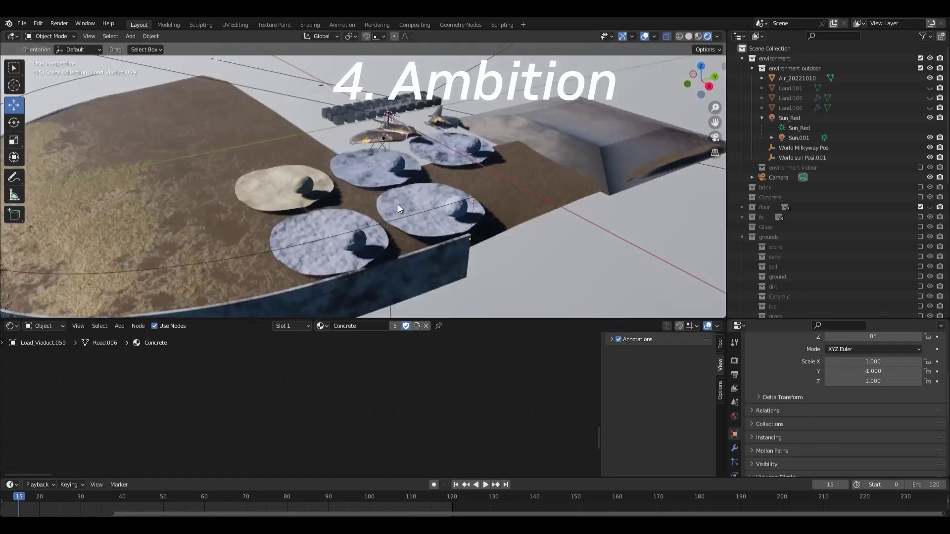
scroll(394, 202, "up", 2)
scroll(474, 235, "up", 2)
mouse_move(474, 235)
middle_mouse_down()
mouse_move(387, 246)
mouse_move(379, 185)
mouse_move(319, 167)
middle_mouse_up()
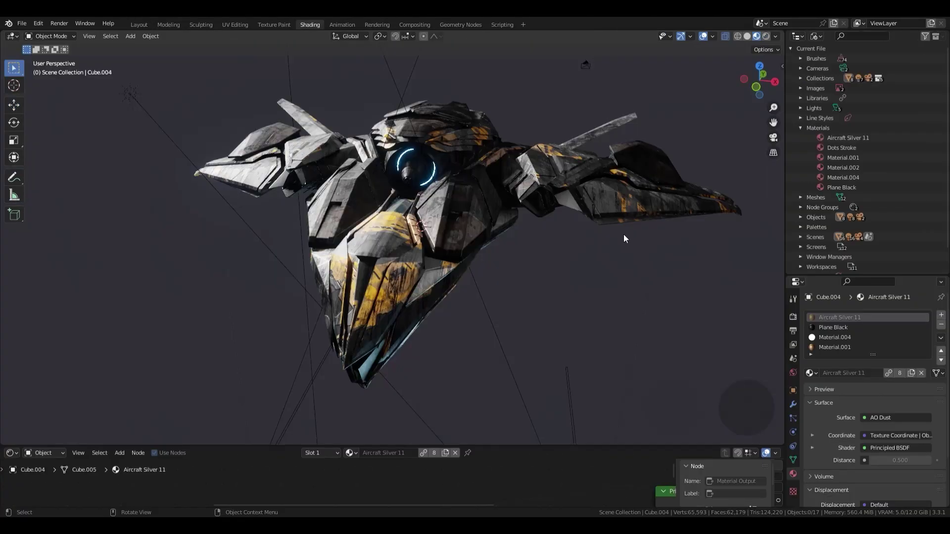
mouse_move(623, 234)
middle_mouse_down()
mouse_move(591, 242)
mouse_move(623, 240)
middle_mouse_up()
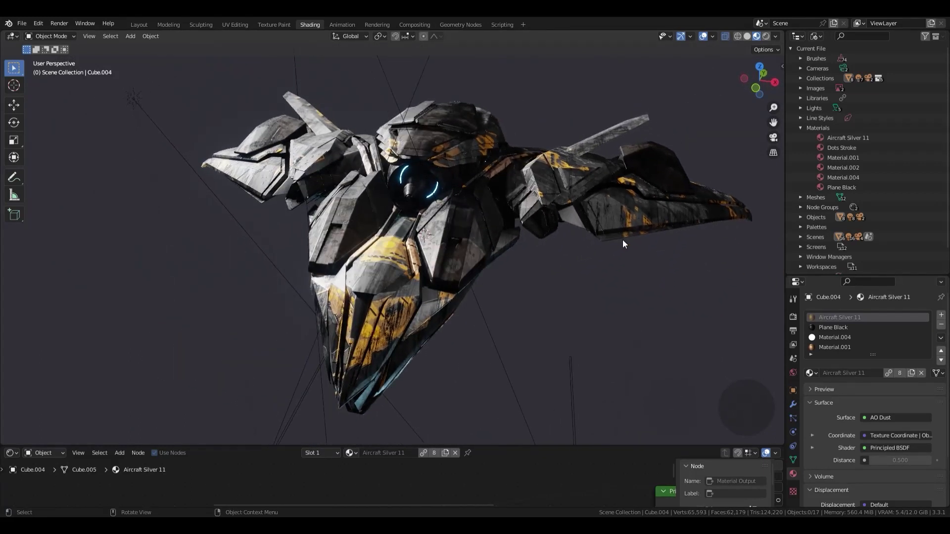